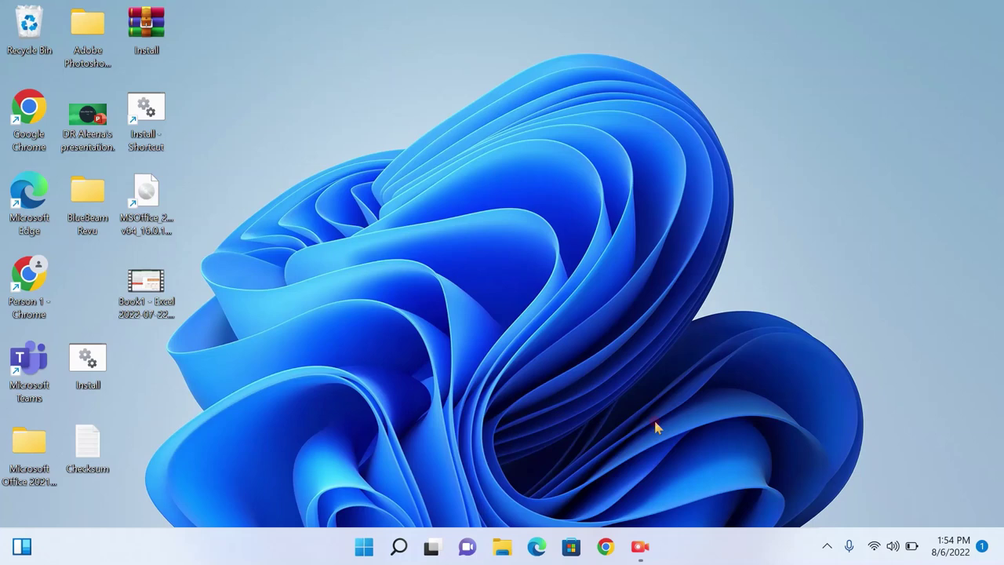
Show the Start menu's All apps list and scroll down to the W section with Word.
click(364, 547)
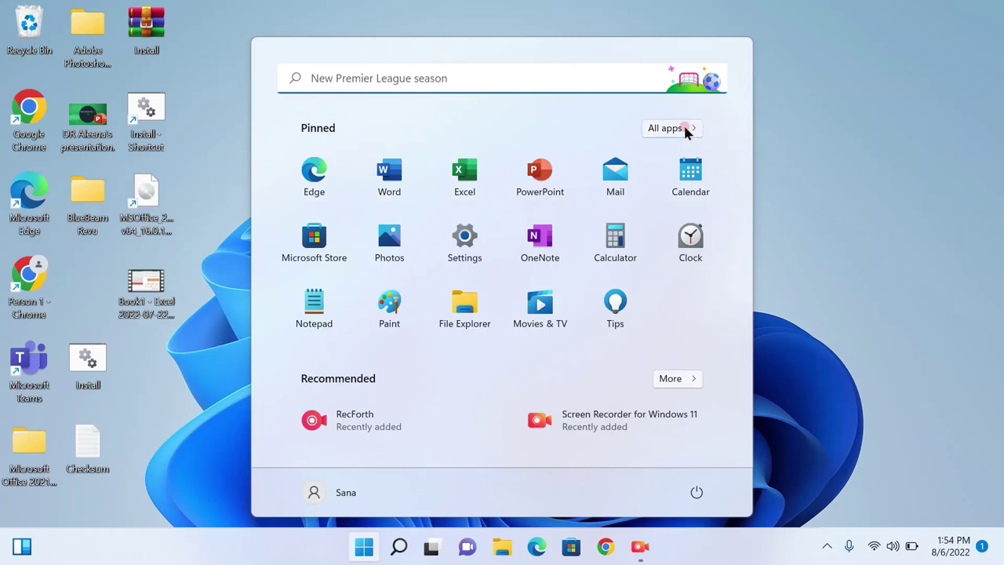
click(682, 129)
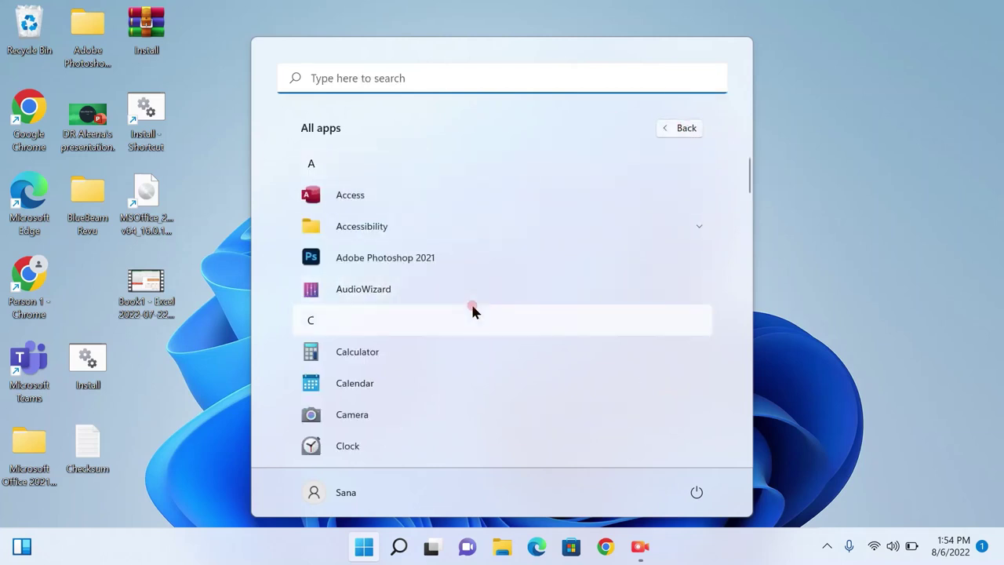
scroll(472, 309, down, 10)
scroll(472, 309, down, 5)
scroll(472, 309, down, 5)
scroll(472, 308, down, 1)
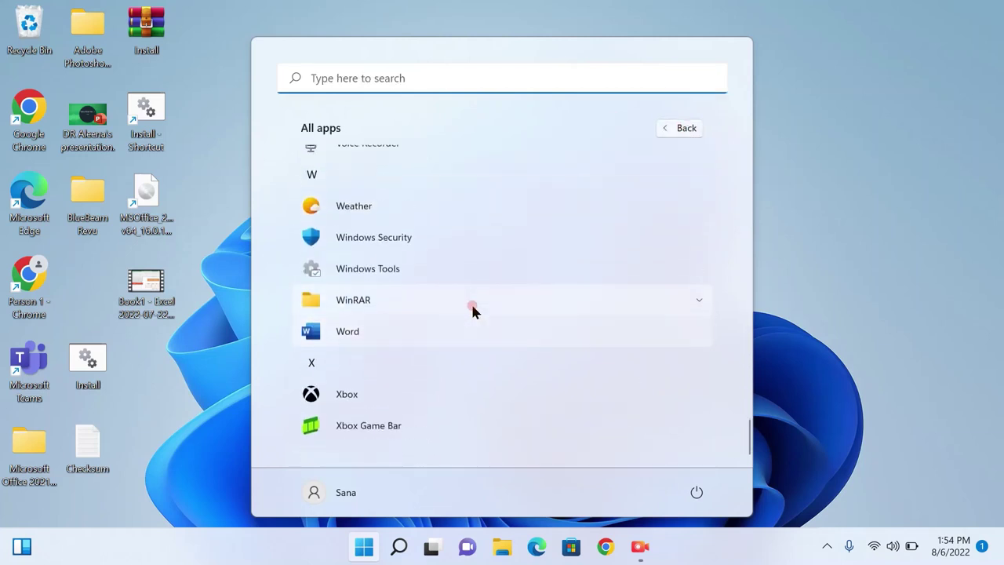
Launch Word from the All apps list and create a new blank document, Document1.
click(360, 330)
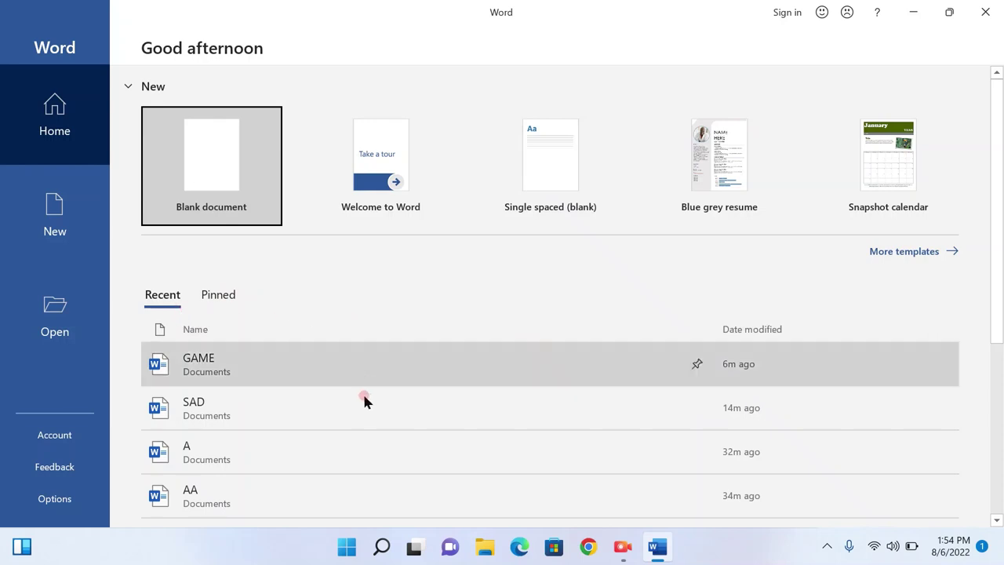
scroll(449, 312, down, 5)
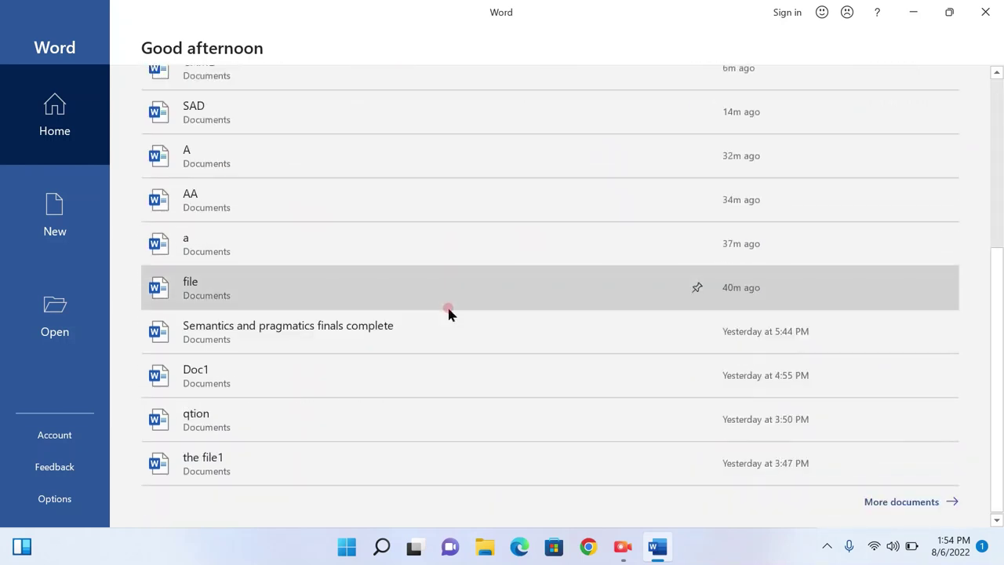
scroll(449, 312, up, 5)
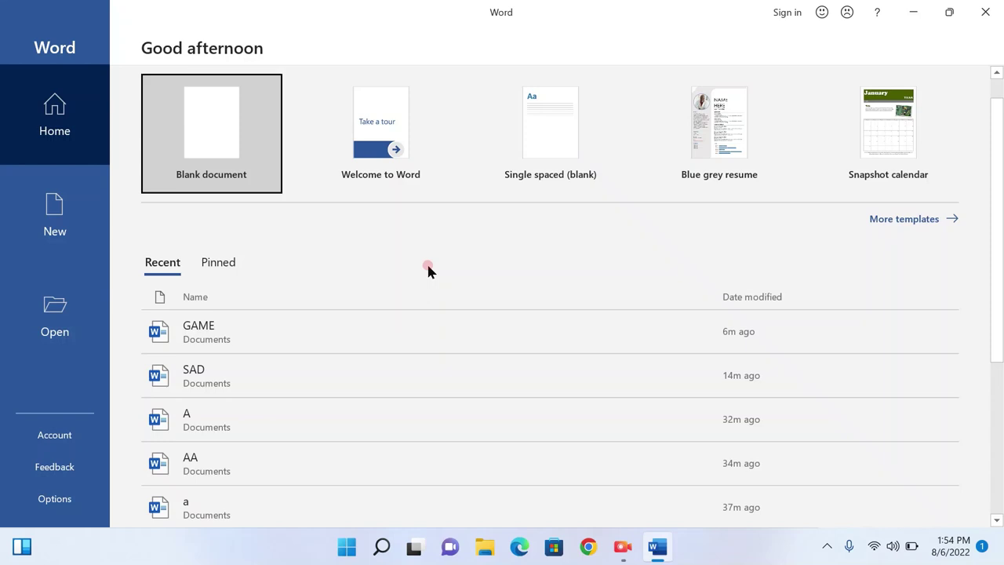
click(229, 157)
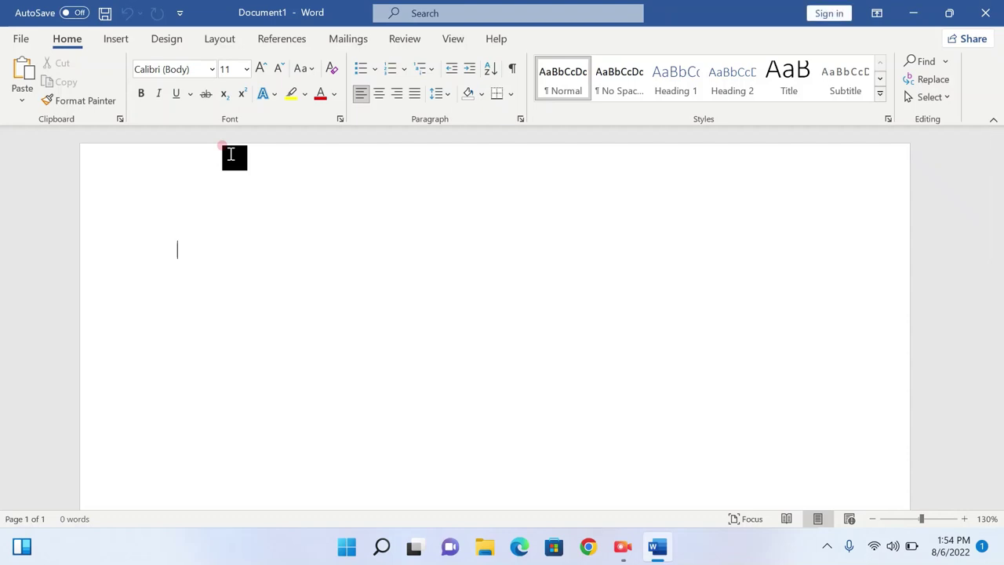
Type the test text 'gibuftfyu', then close Word choosing Don't Save.
text(gibuftfyu)
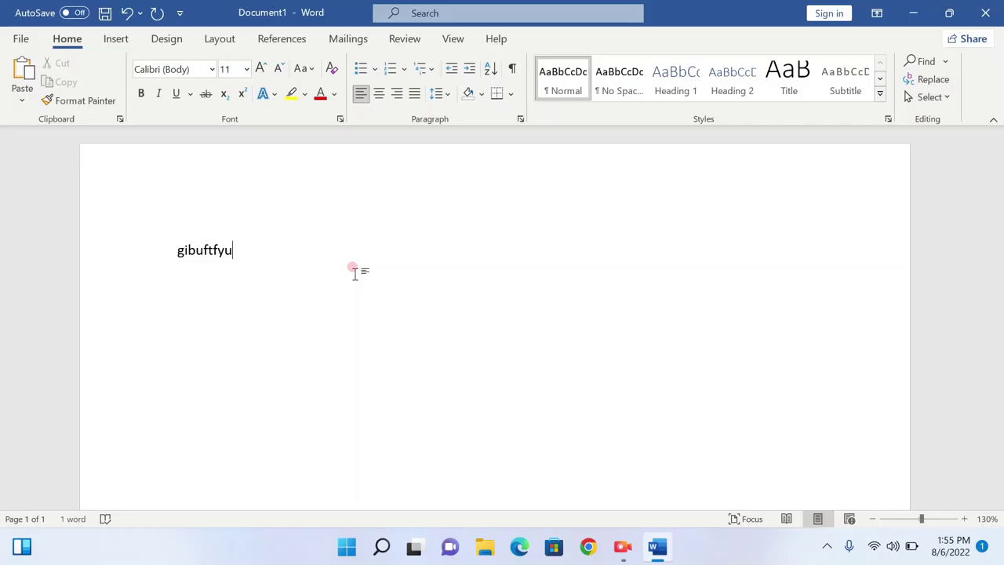
click(988, 13)
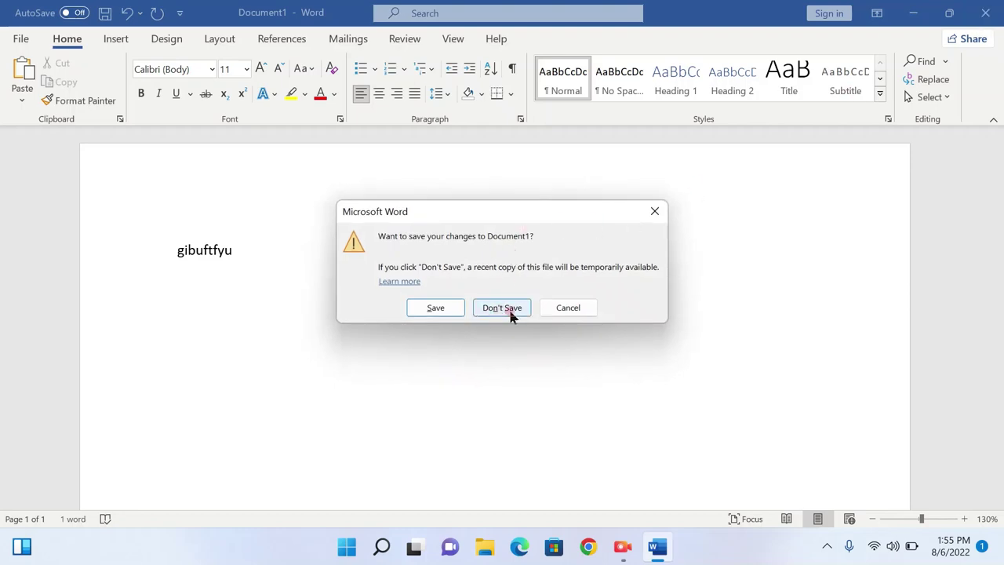
click(520, 309)
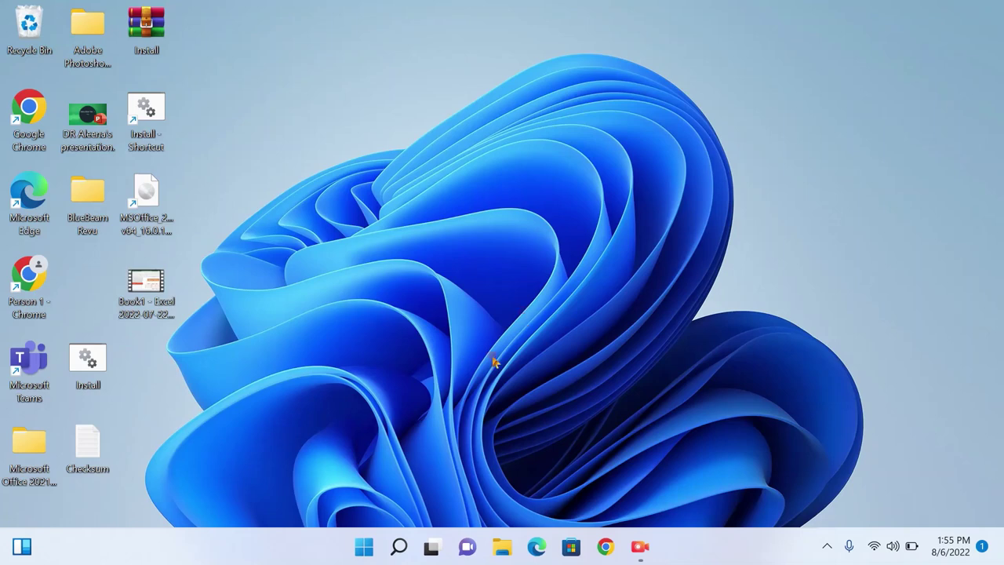
Relaunch Word from the pinned Start tile on a blank document and type 'Ctrl+s'.
click(359, 551)
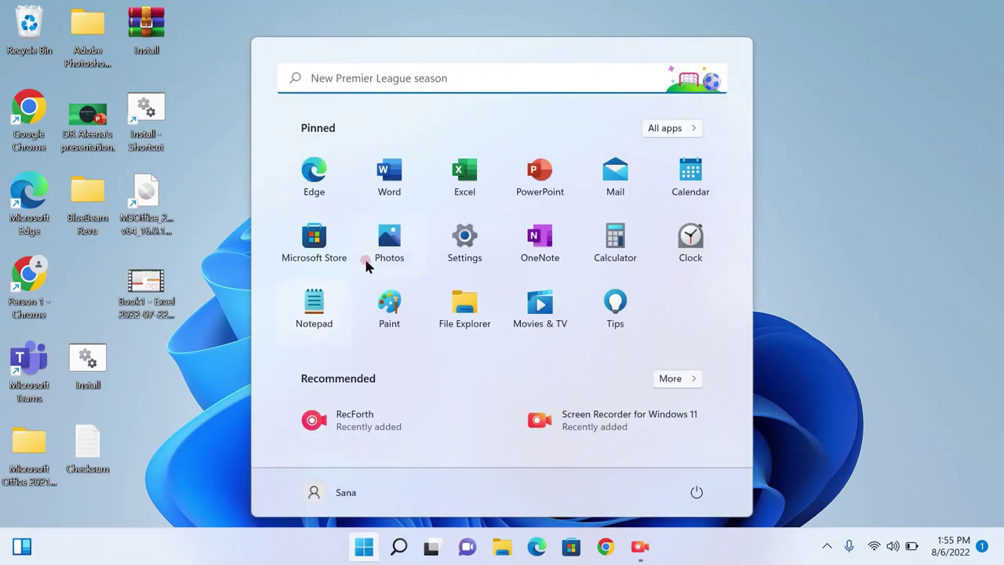
click(403, 173)
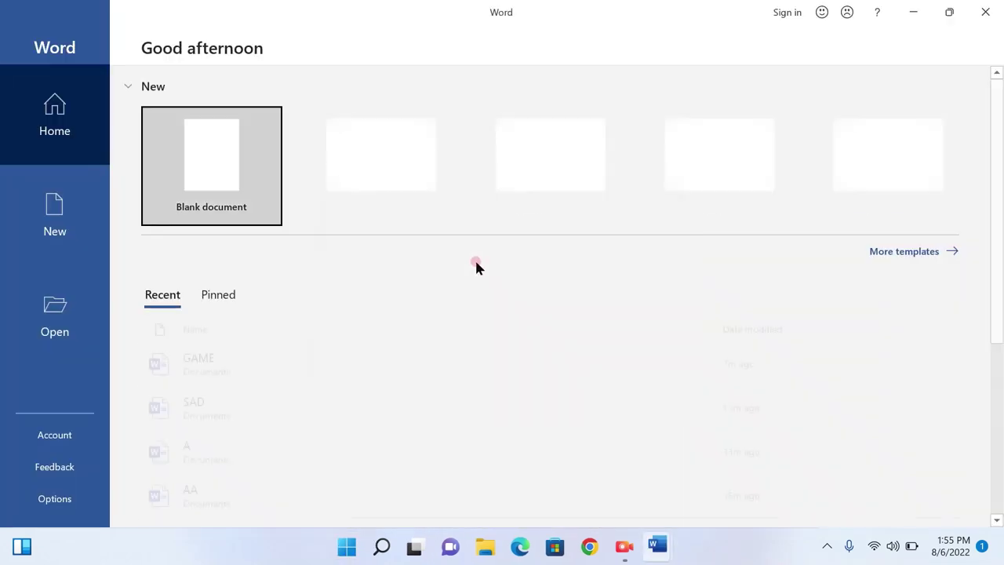
click(212, 169)
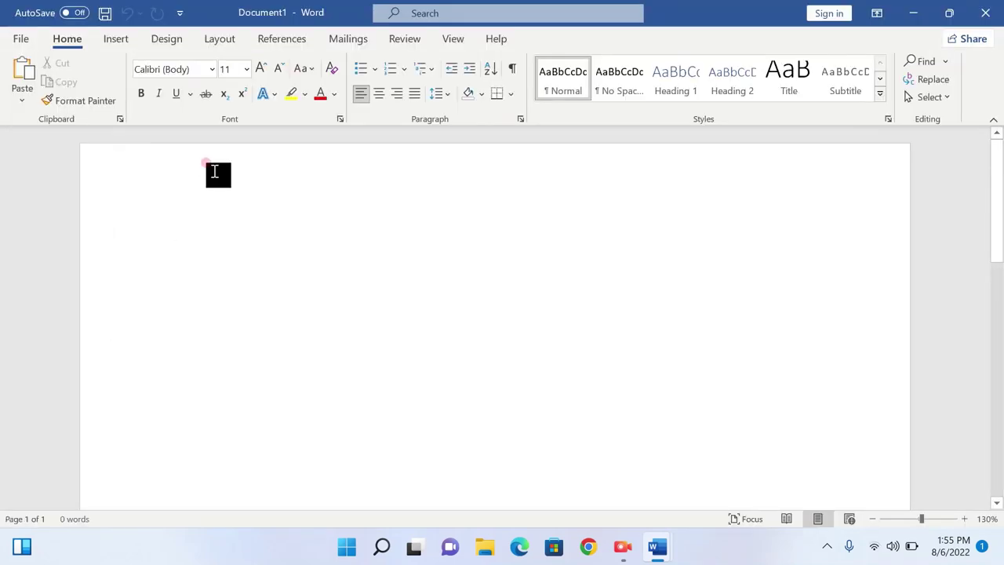
text(c)
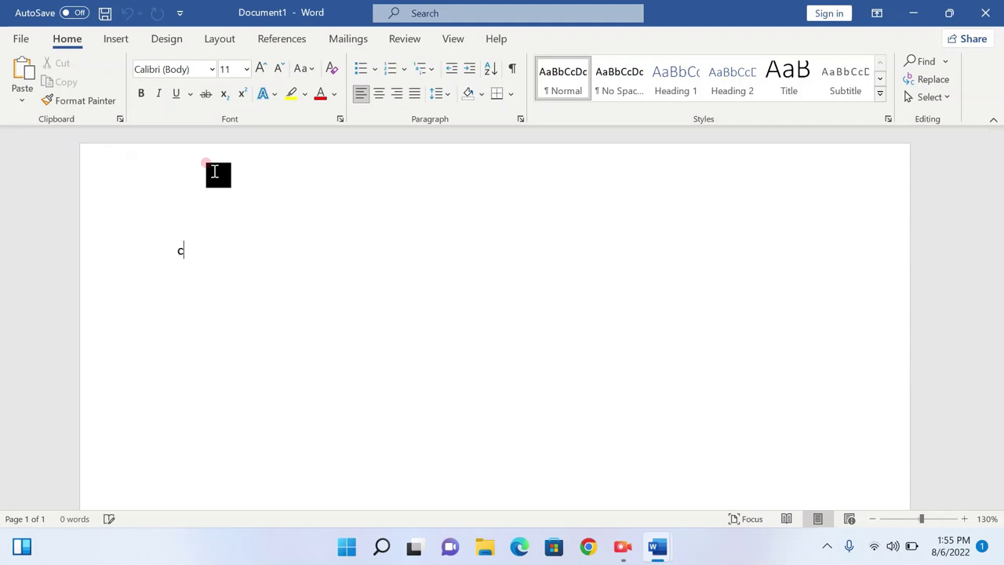
text(trl)
text(_)
key(BackSpace)
text(+s)
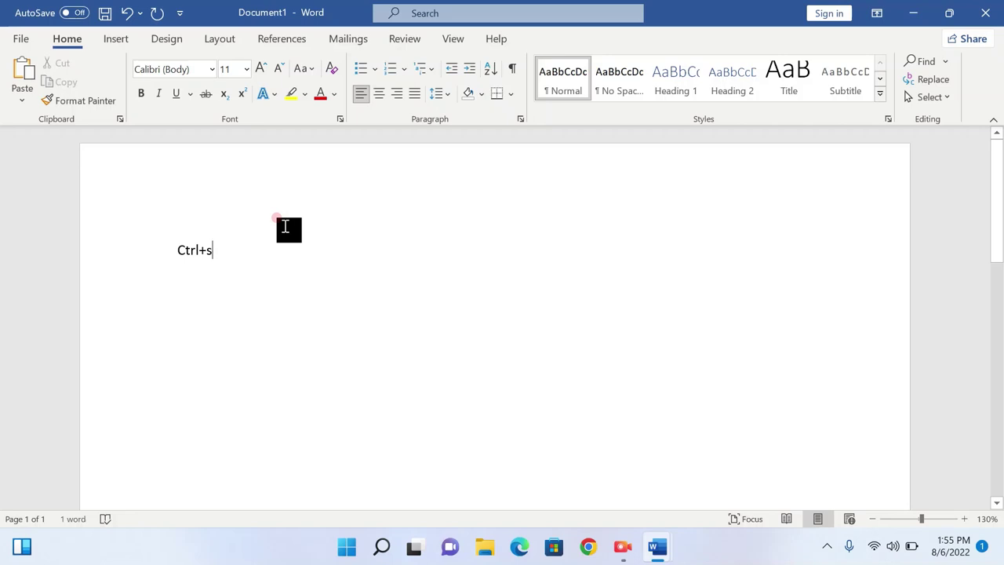
Bring up the Save As dialog on the Documents folder via This PC.
key(ctrl+s)
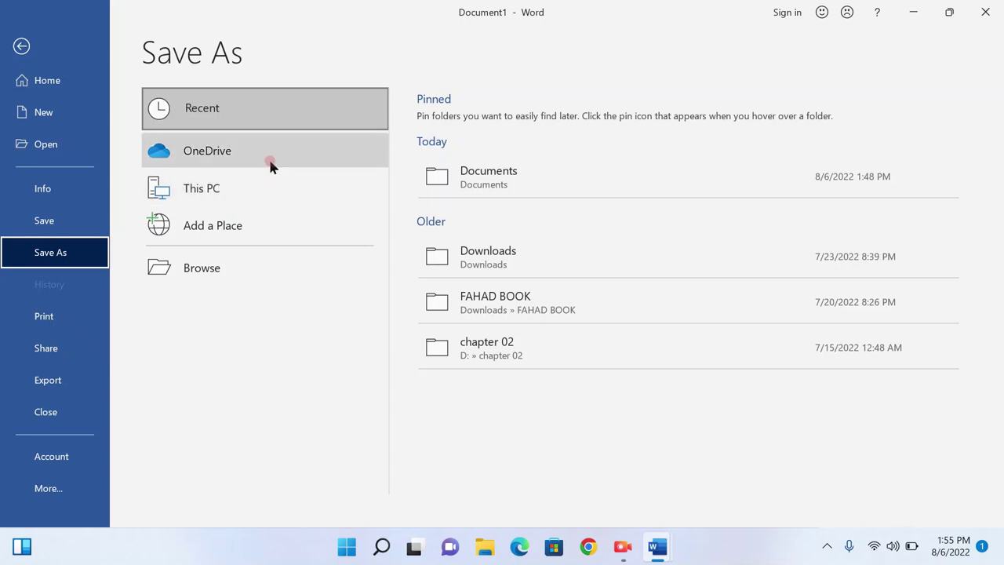
click(262, 181)
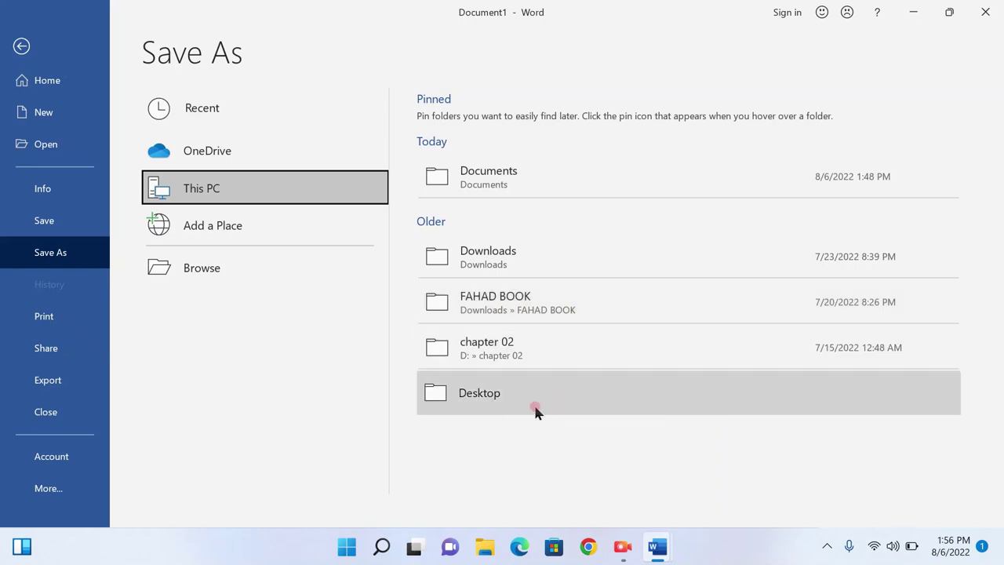
click(530, 164)
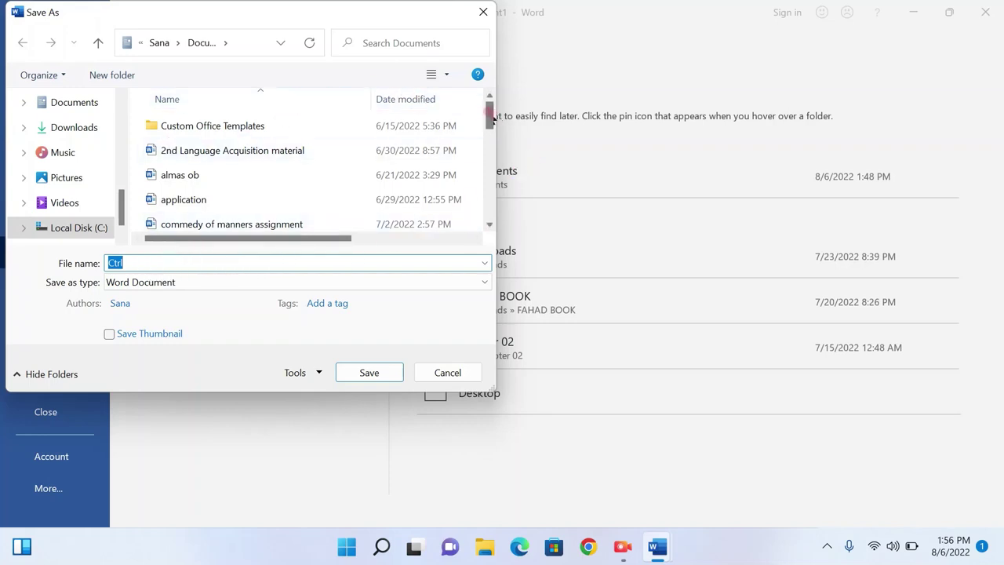
Save the document as 'game' in Word Document format to Documents.
mouse_move(491, 116)
mouse_down()
mouse_move(493, 185)
mouse_move(483, 112)
mouse_up()
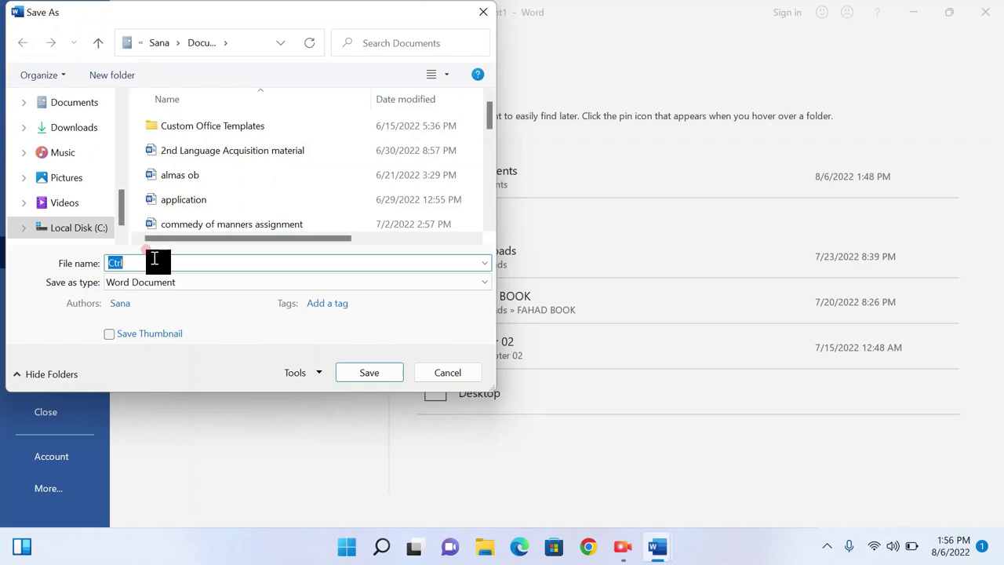
key(BackSpace)
text(ga)
text(me)
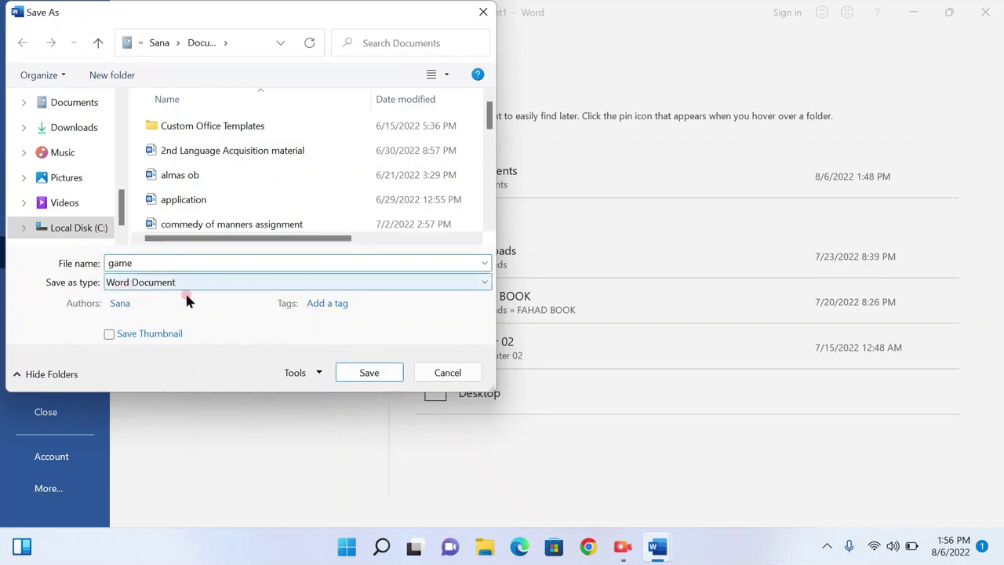
click(484, 285)
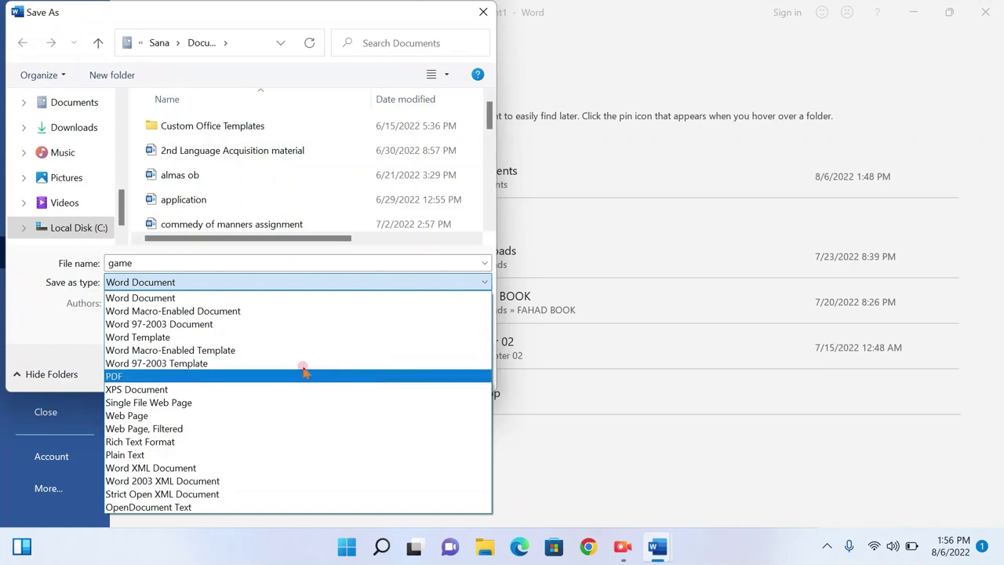
click(155, 282)
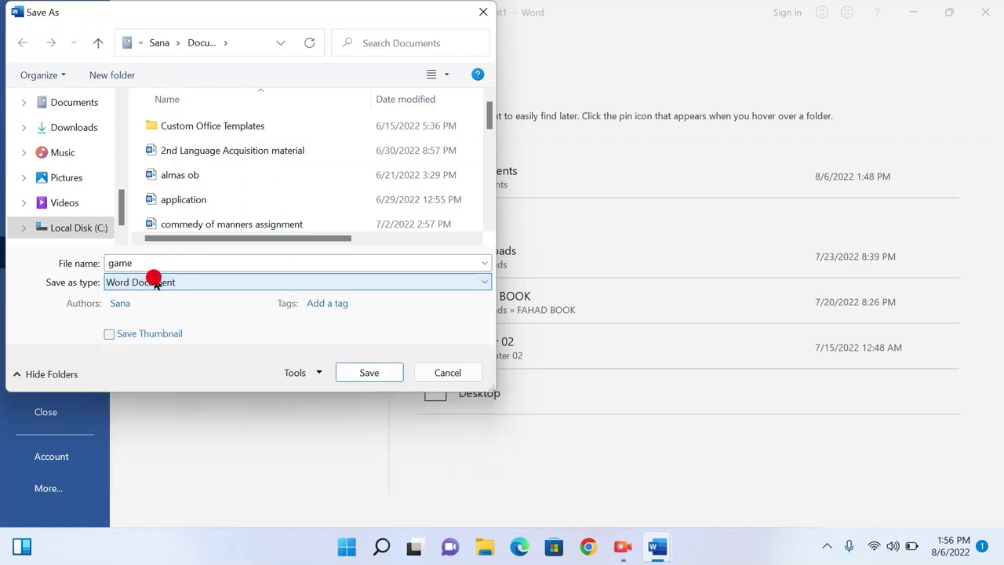
click(375, 375)
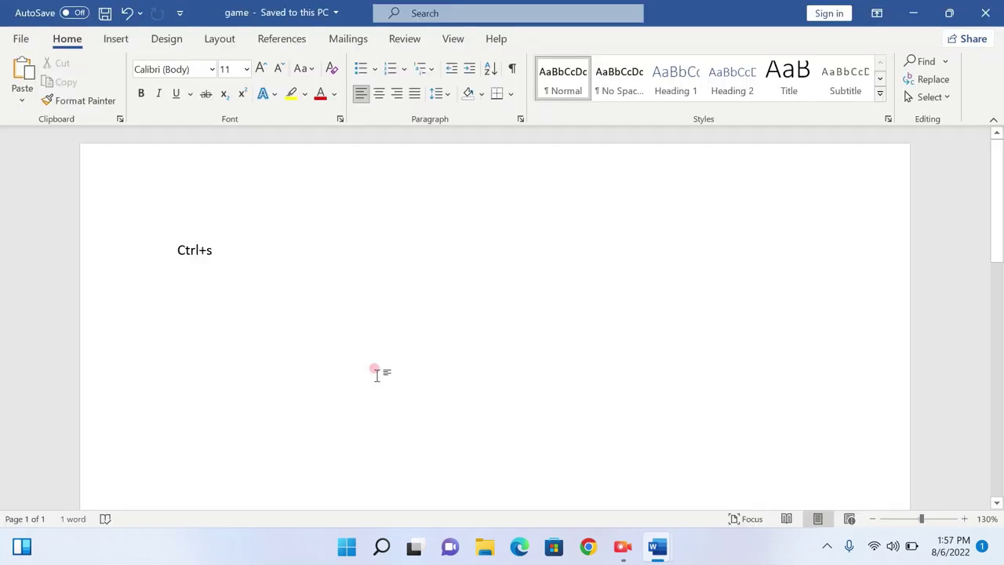
Exit Word and view the Documents folder in File Explorer, where 'game' is listed.
click(982, 14)
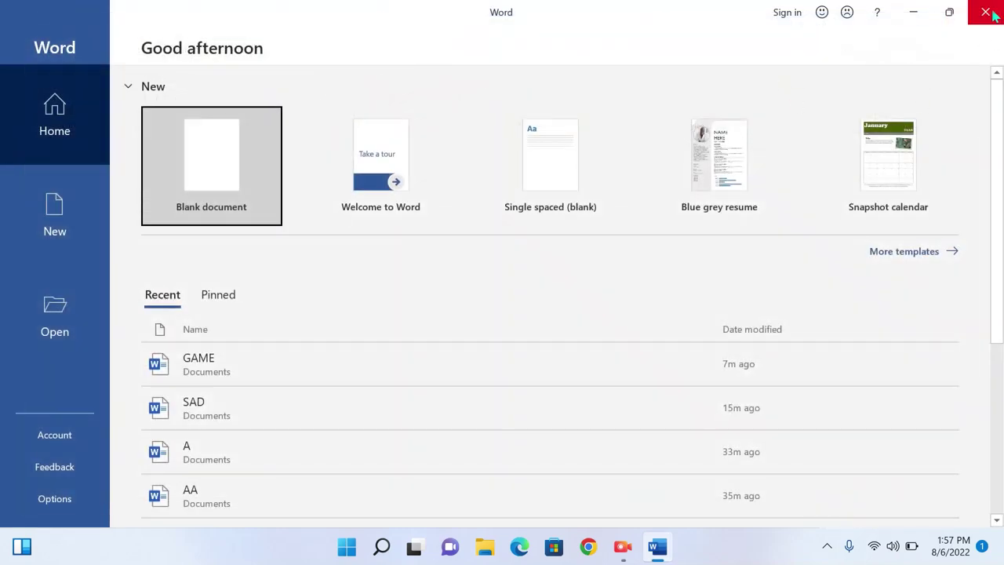
click(984, 9)
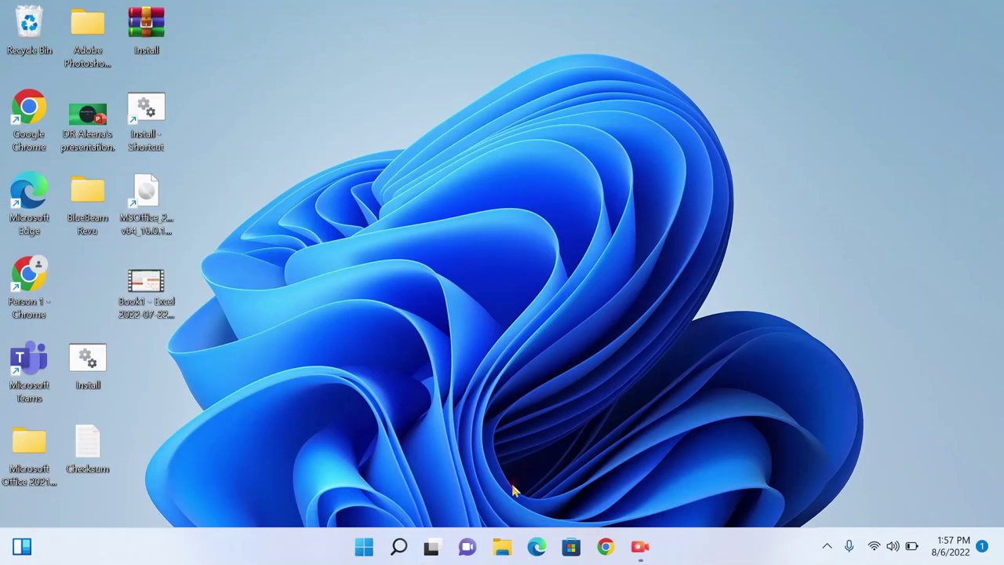
click(506, 555)
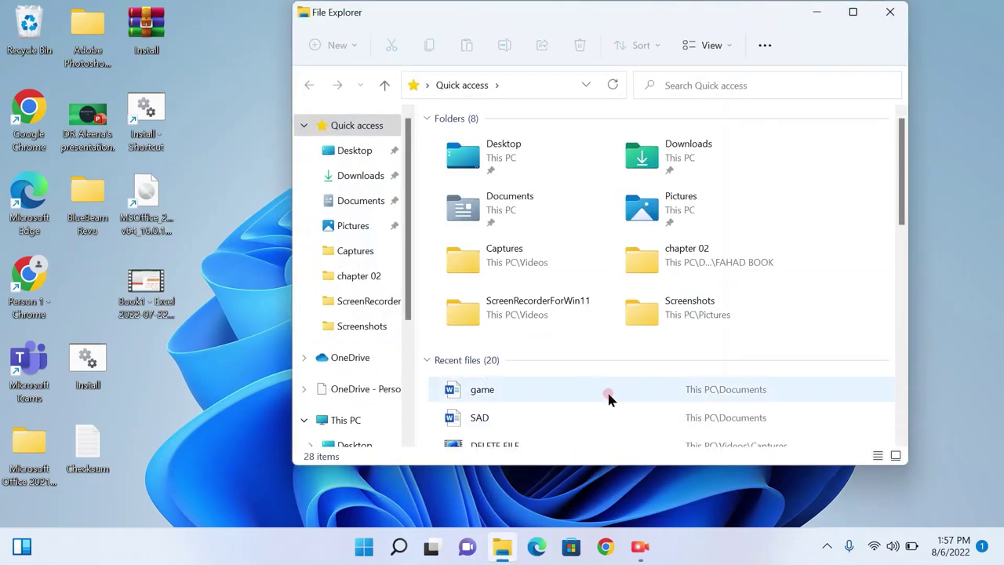
click(374, 201)
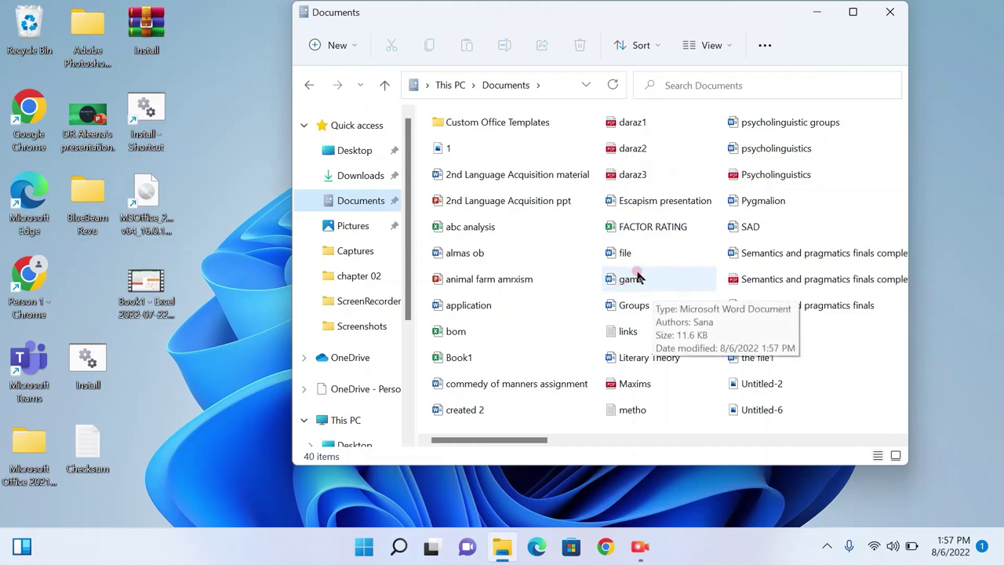
Open the game document from Explorer, briefly opening and closing the Workshop document.
double_click(659, 280)
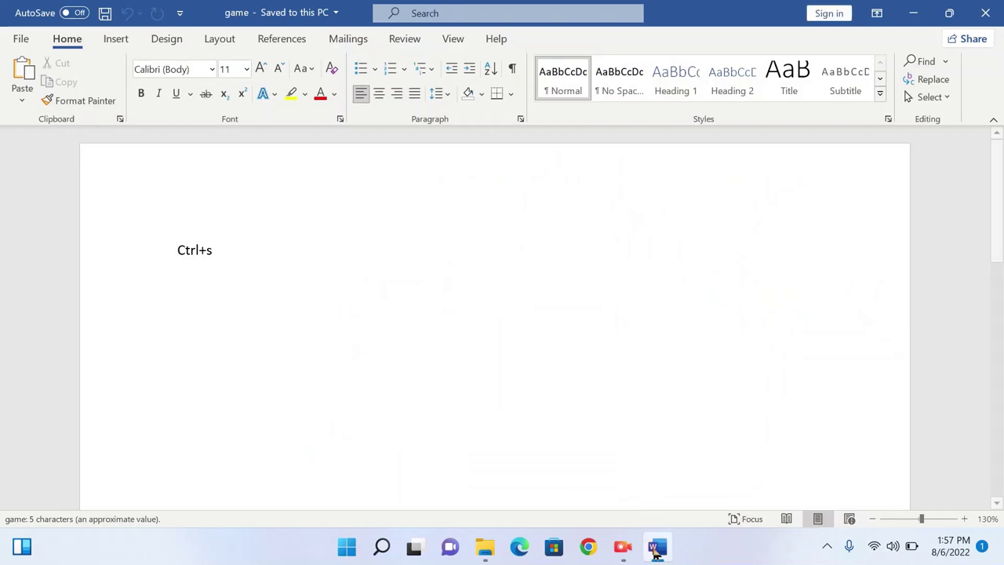
mouse_move(485, 546)
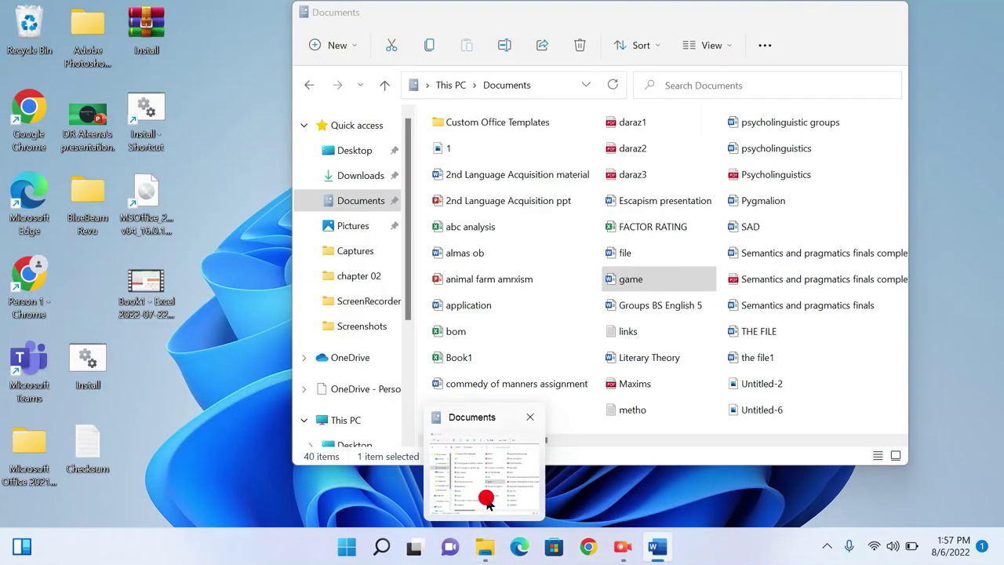
click(482, 435)
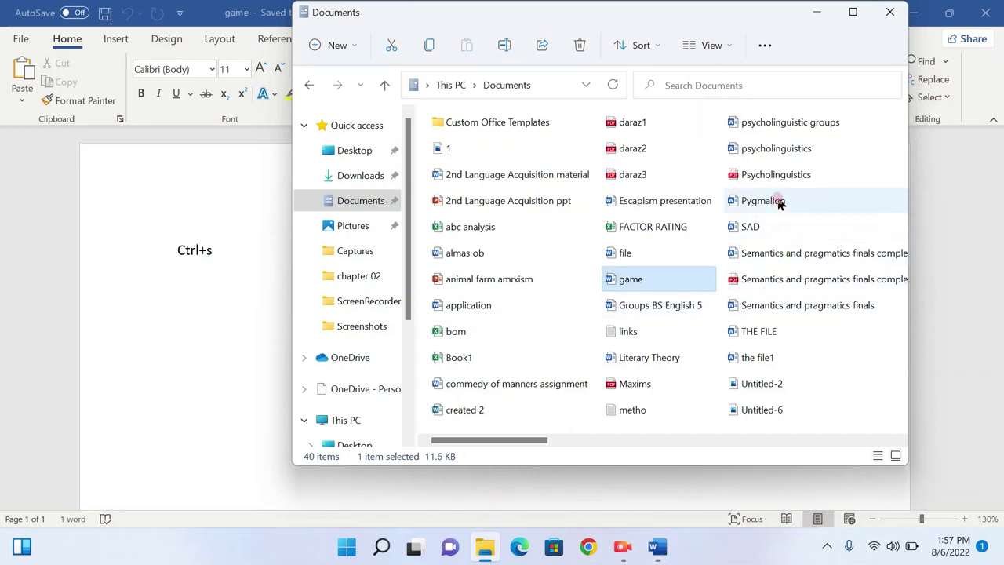
scroll(800, 163, right, 3)
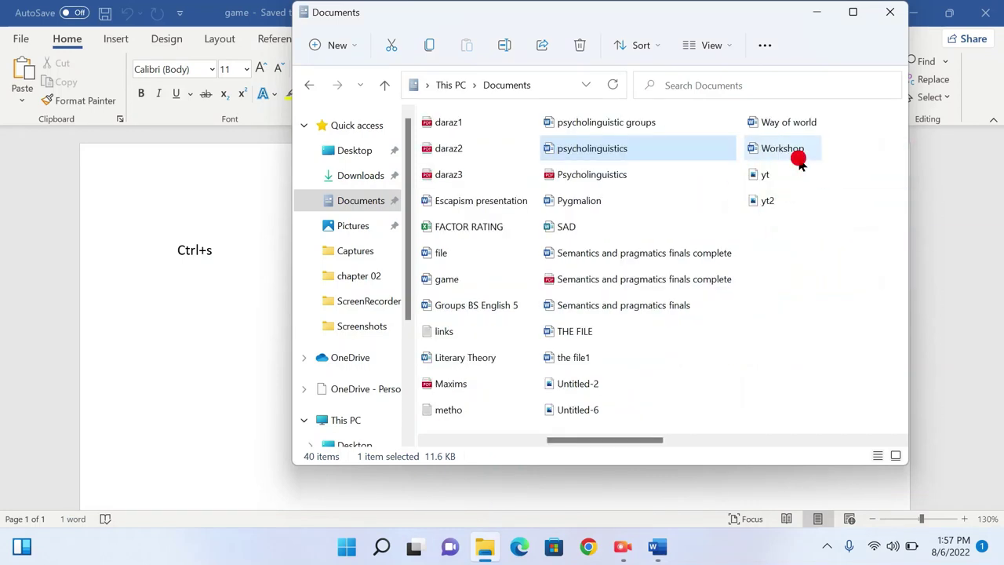
click(798, 159)
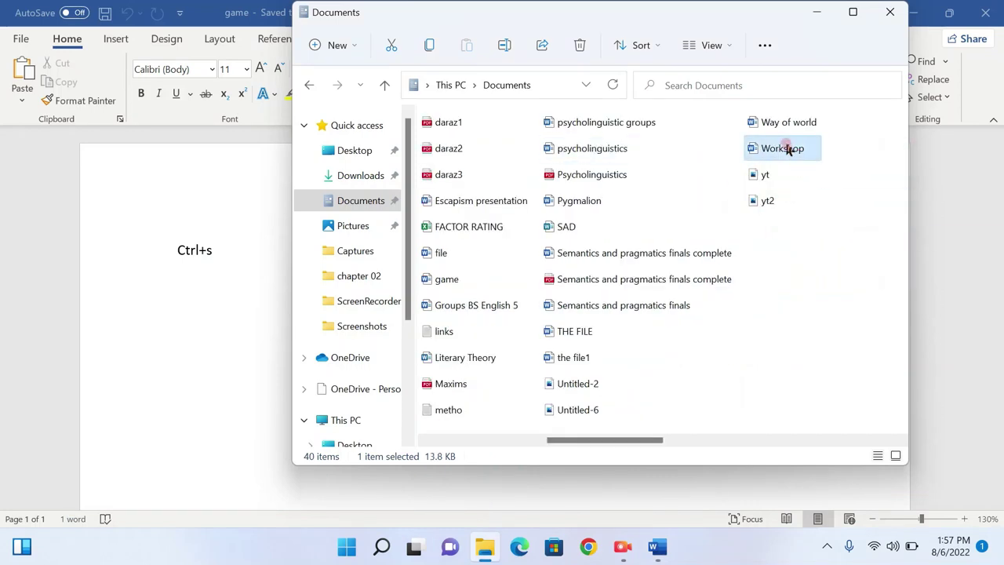
double_click(786, 145)
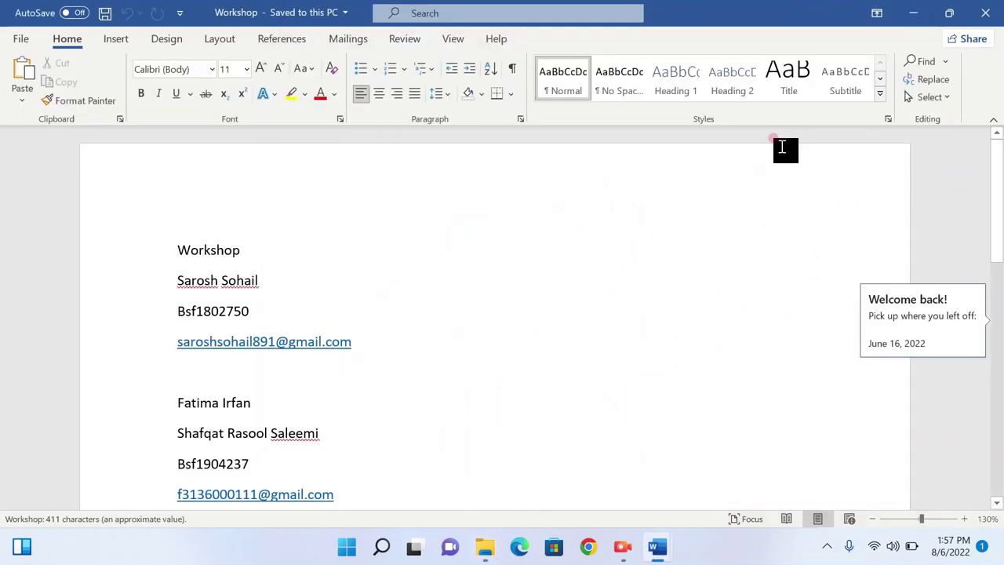
scroll(719, 345, down, 1)
scroll(719, 345, down, 5)
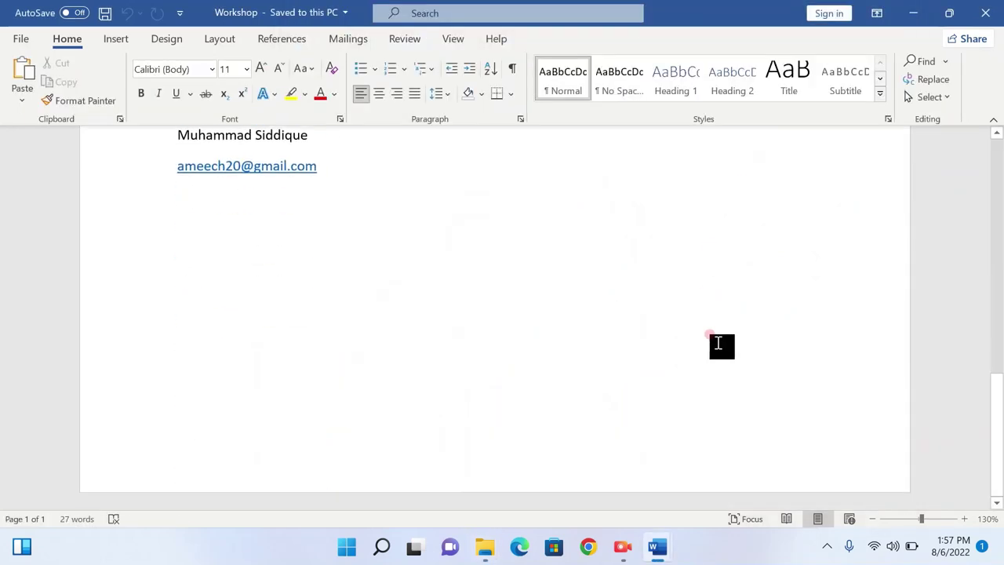
click(984, 13)
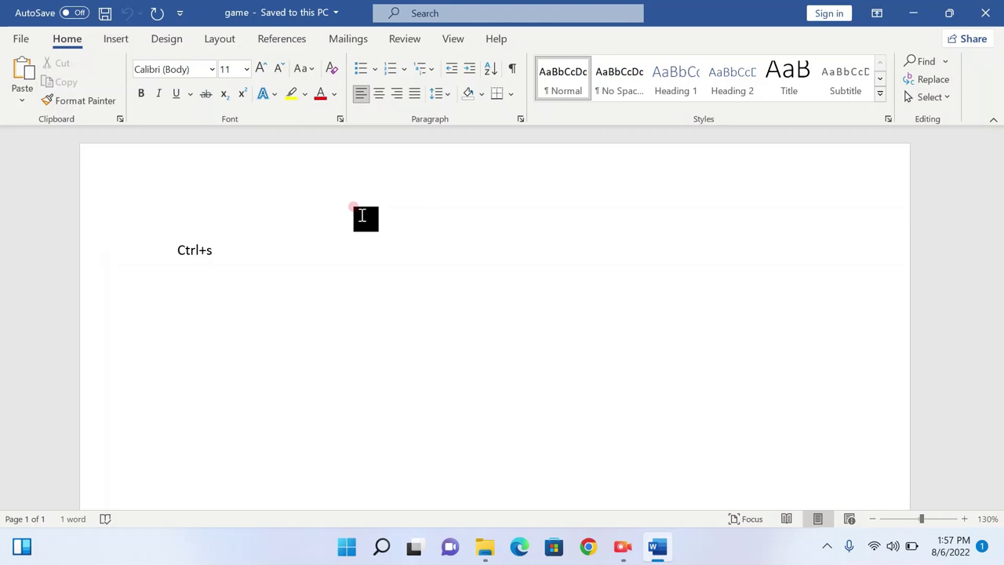
Replace the Ctrl+s line with 'giygihguiyoubcyuguig' and save the game document.
key(Return)
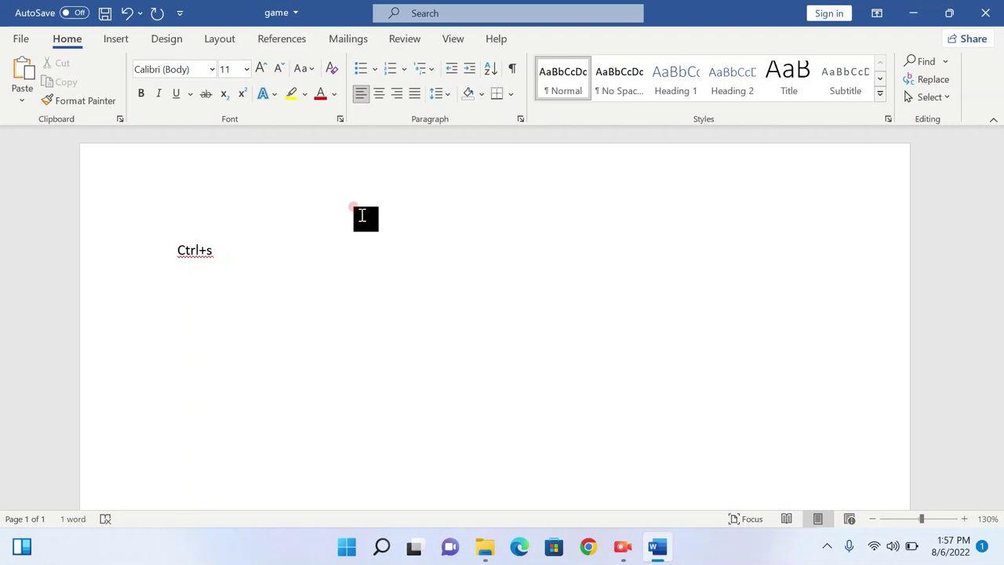
text(giygihguiyoub)
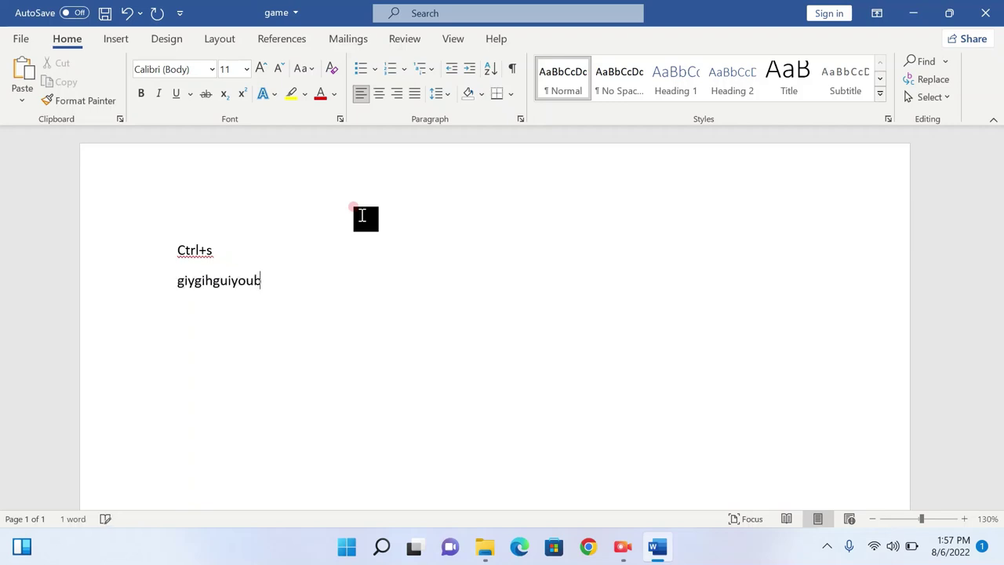
text(cyuguig)
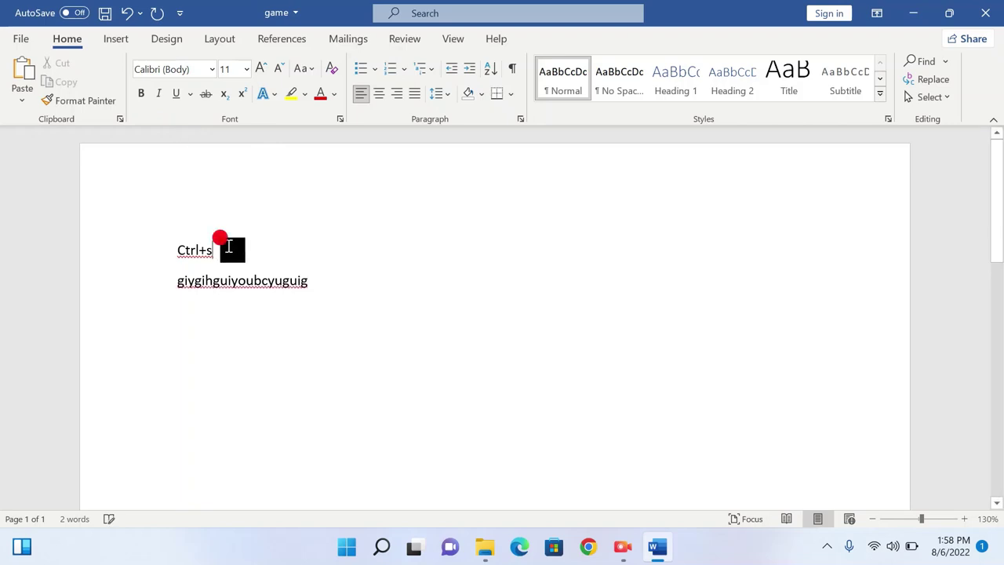
drag(229, 248, 168, 247)
key(BackSpace)
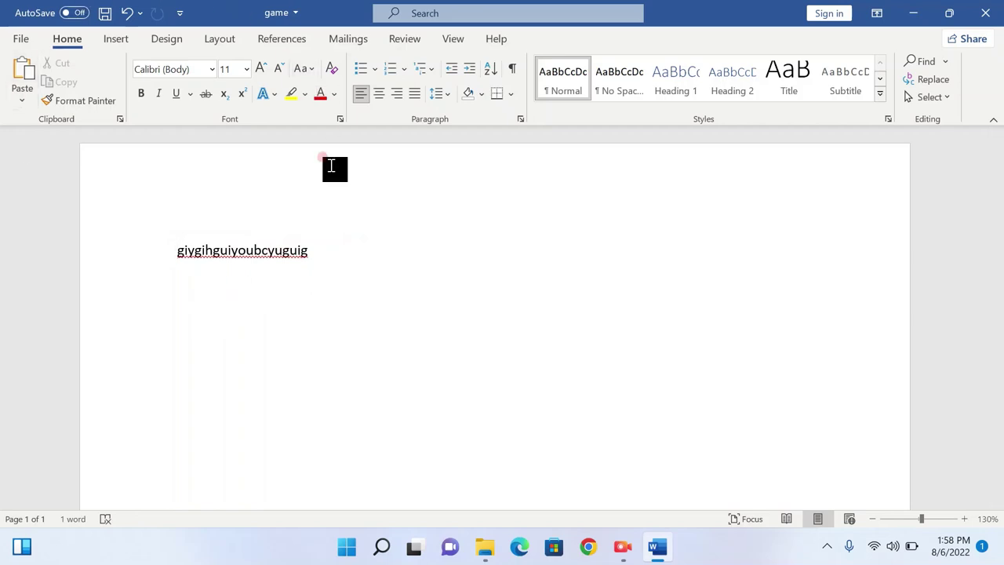
click(313, 249)
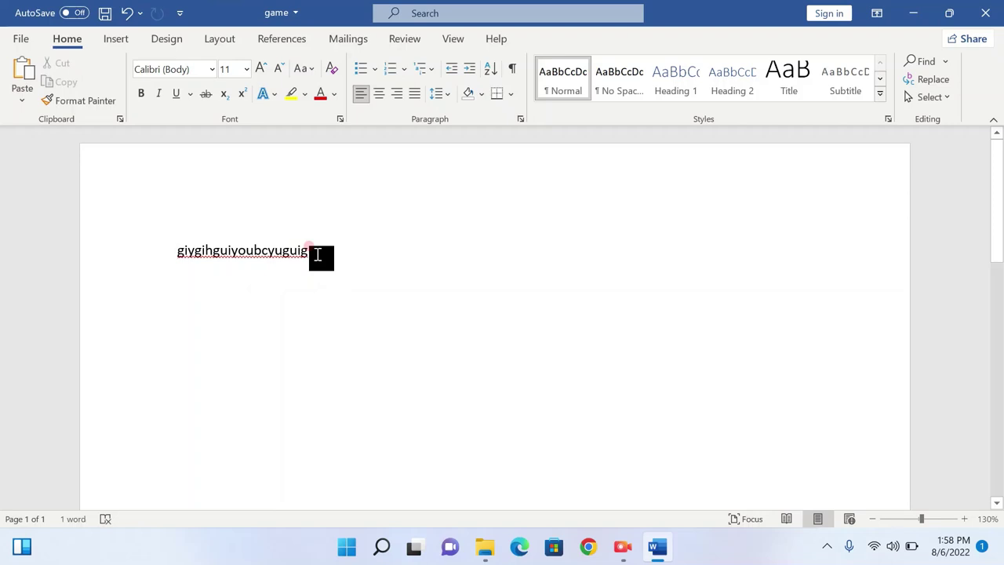
key(ctrl+s)
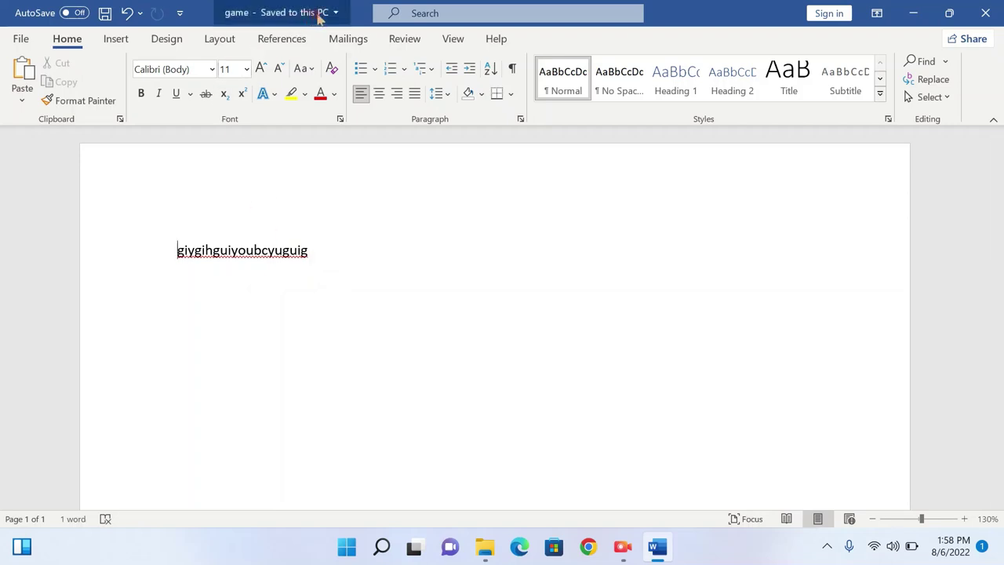
click(475, 272)
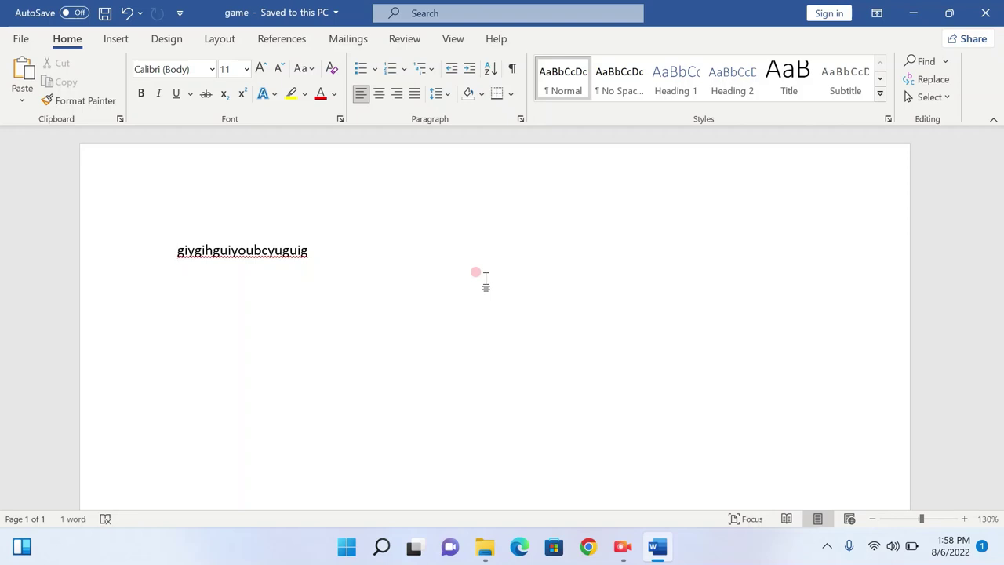
click(336, 254)
click(352, 193)
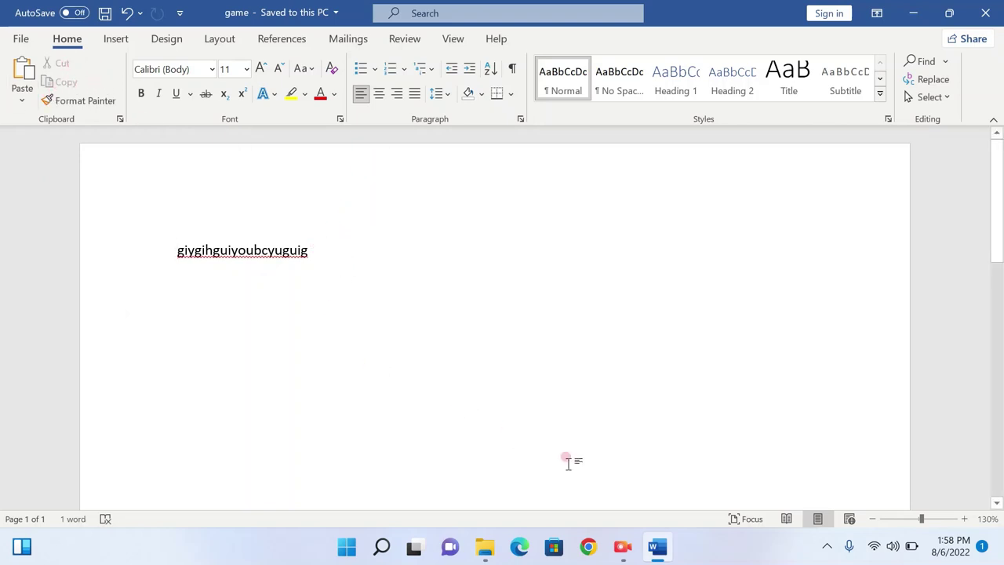
Search 'game definition' in Chrome and open the Wikipedia 'Game' article from the knowledge panel.
click(590, 547)
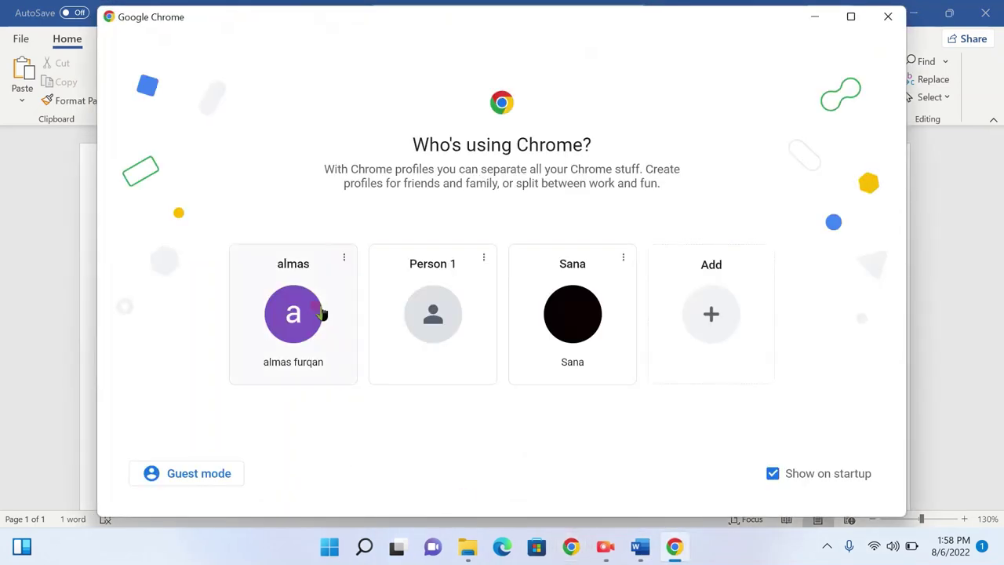
click(321, 314)
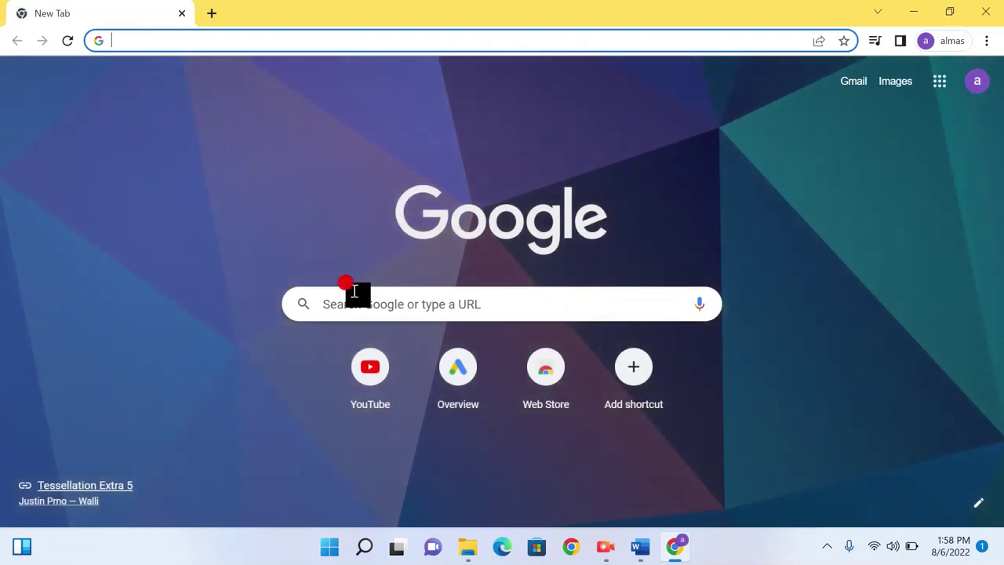
click(354, 291)
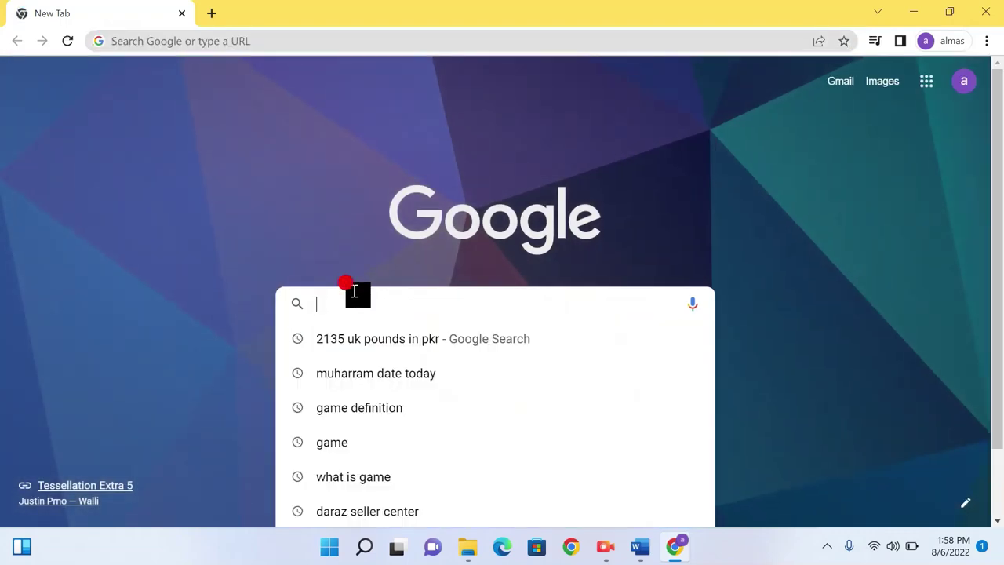
click(365, 447)
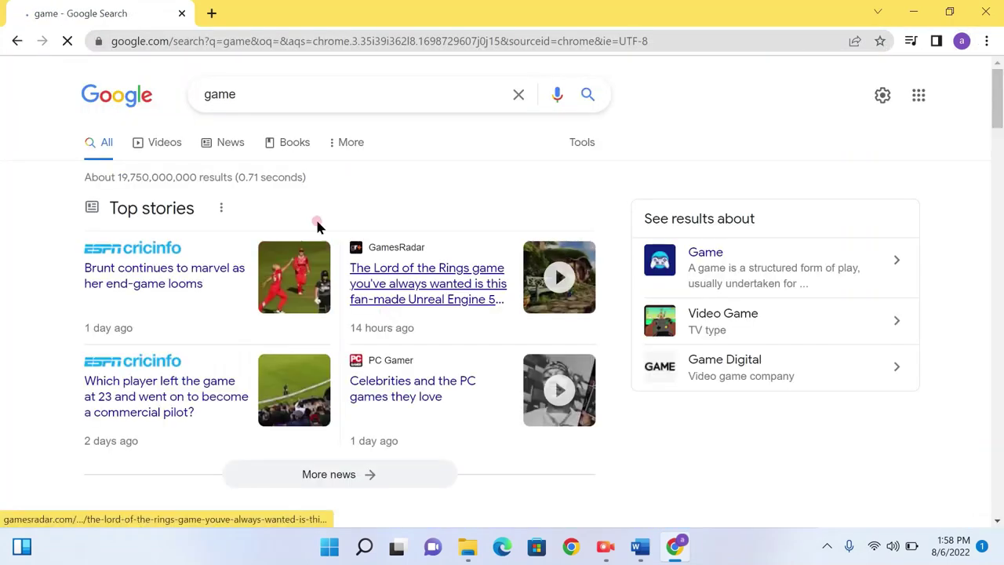
click(337, 93)
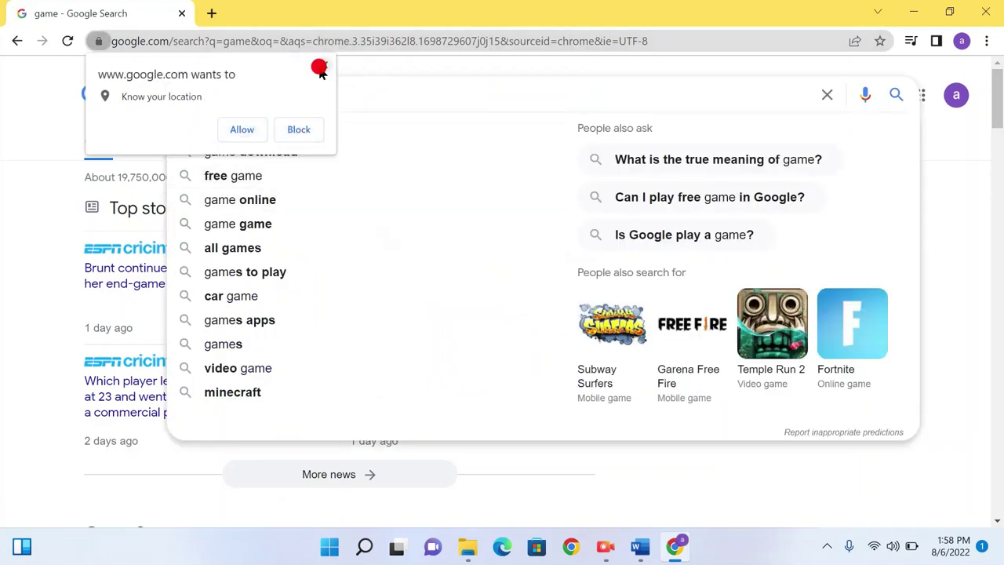
click(319, 69)
click(289, 130)
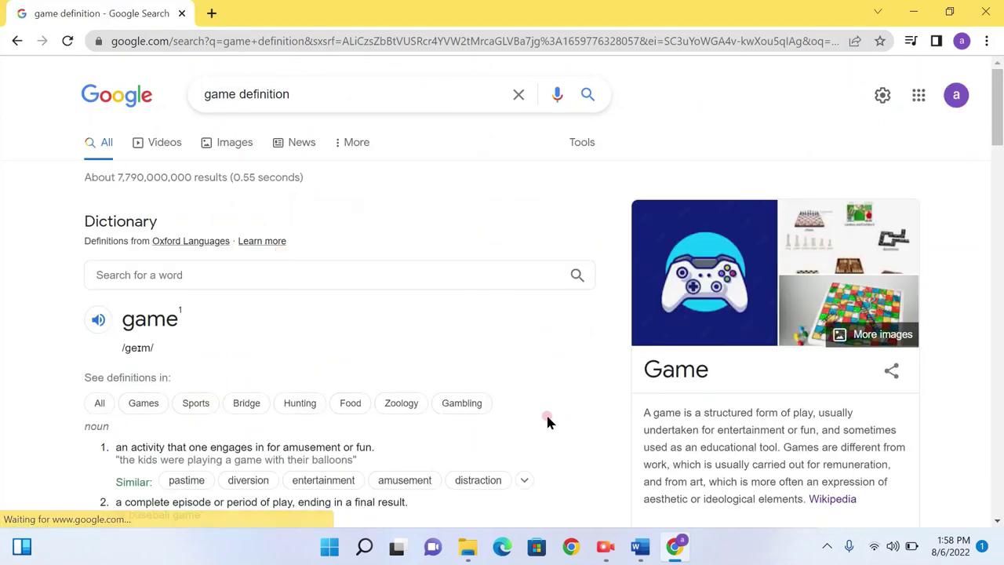
scroll(547, 421, down, 2)
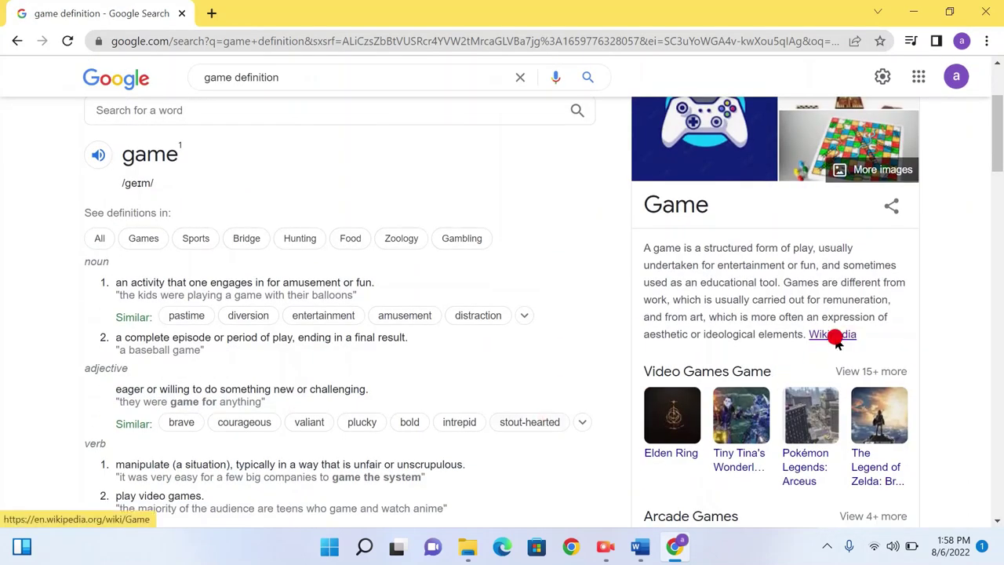
click(833, 335)
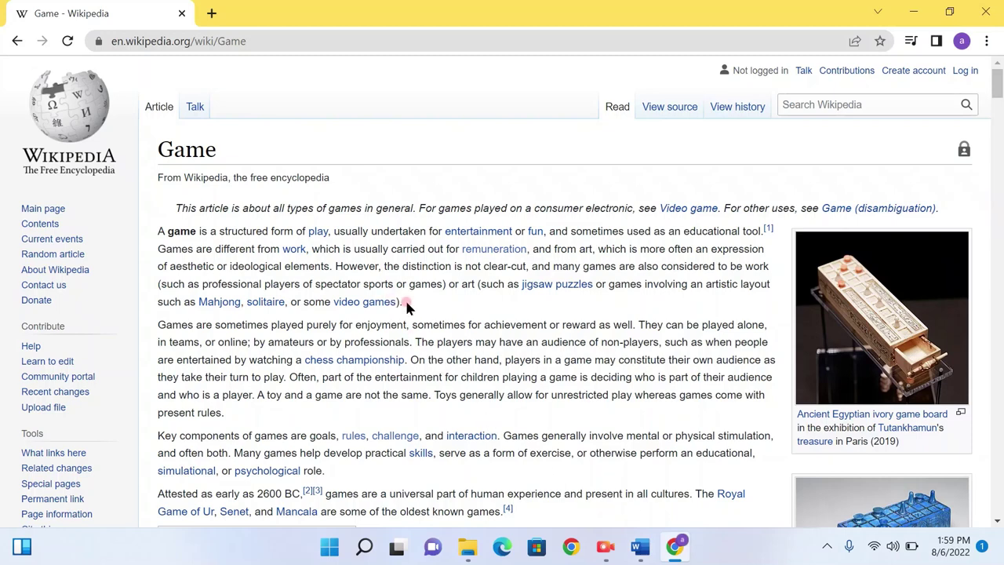
Copy the Game article's opening paragraph, starting 'A game is a structured form of play'.
drag(401, 302, 163, 235)
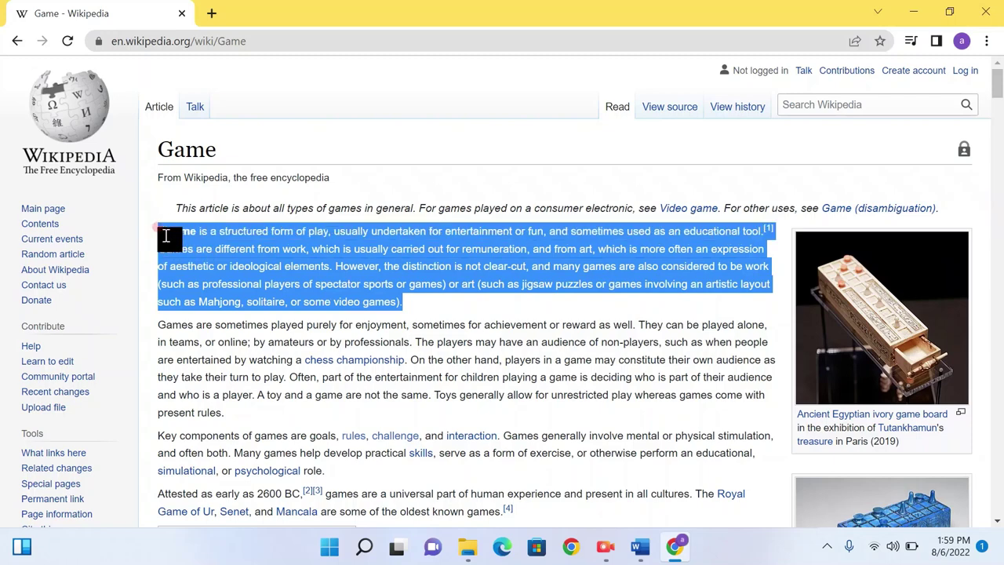
click(409, 301)
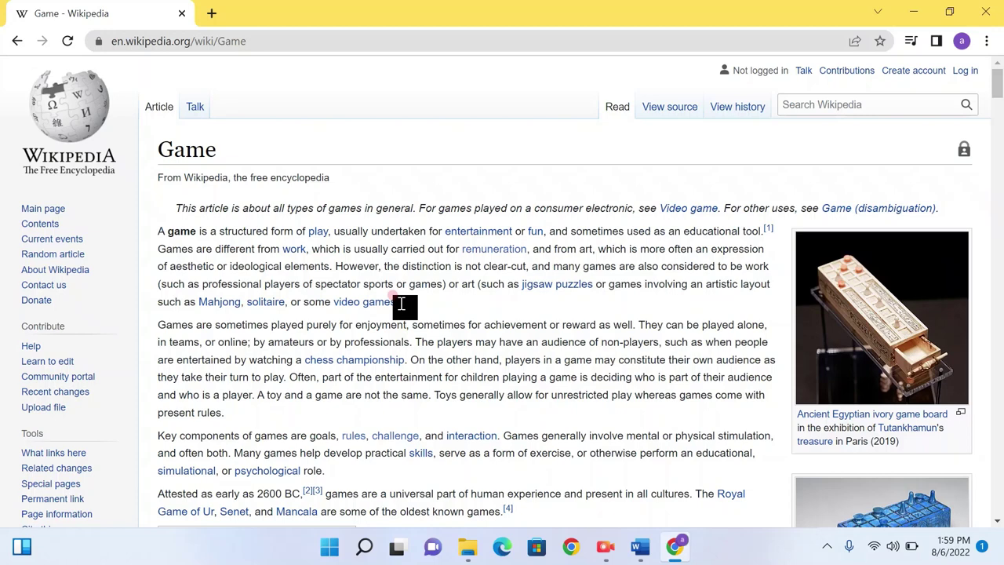
mouse_move(399, 302)
mouse_down()
mouse_move(173, 246)
mouse_move(160, 233)
mouse_up()
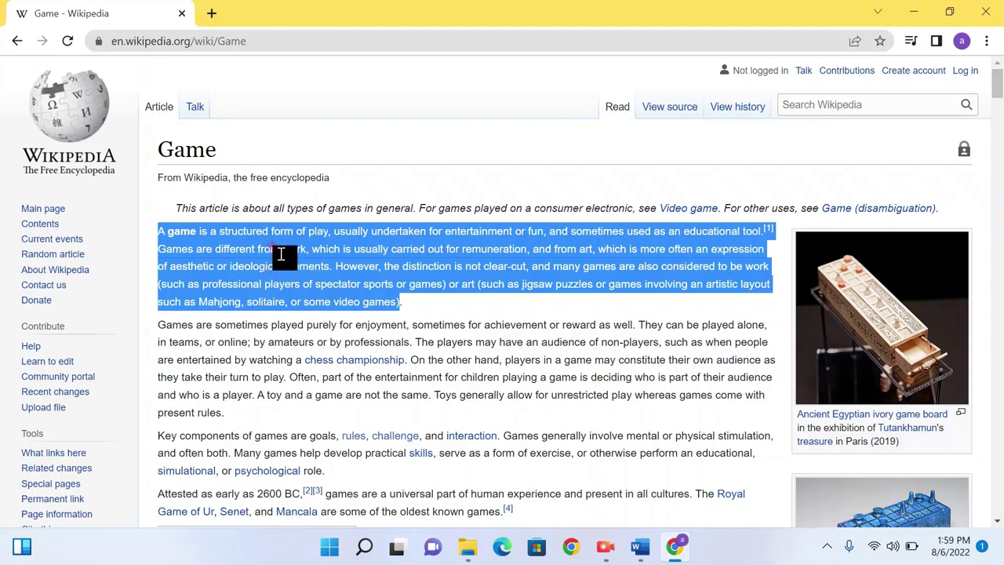
right_click(280, 255)
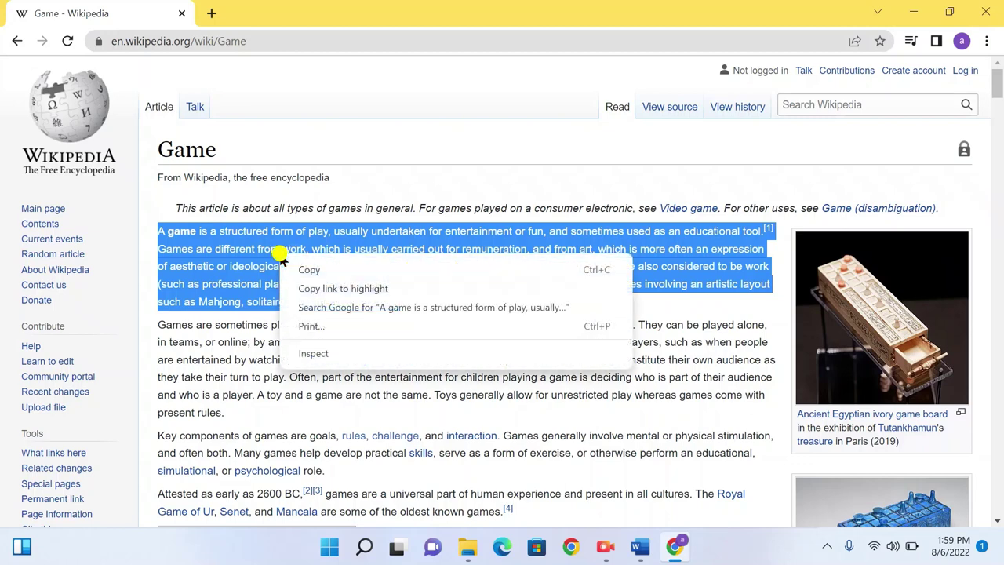
click(324, 271)
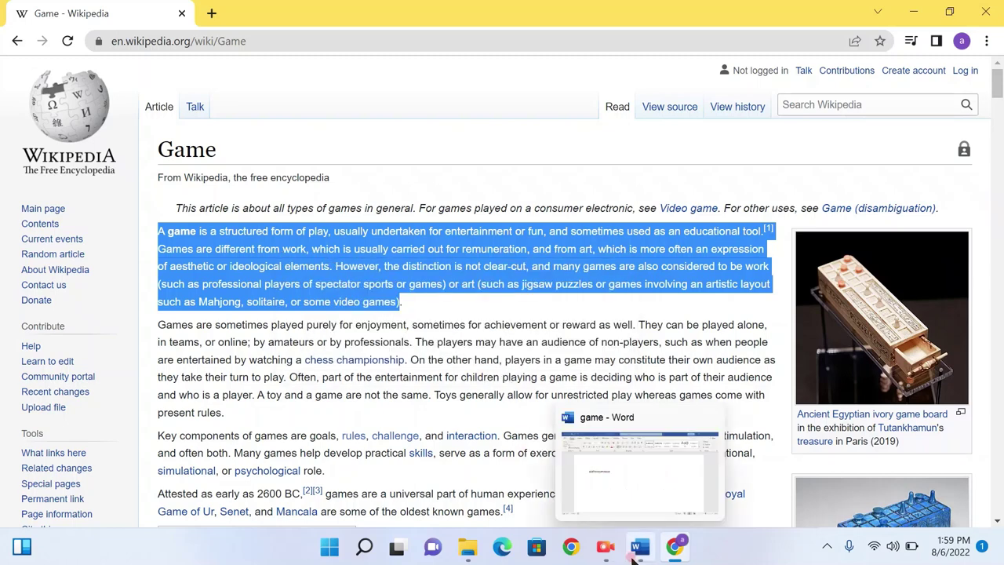
Paste the copied Wikipedia game paragraph on a new line below the placeholder line.
click(639, 549)
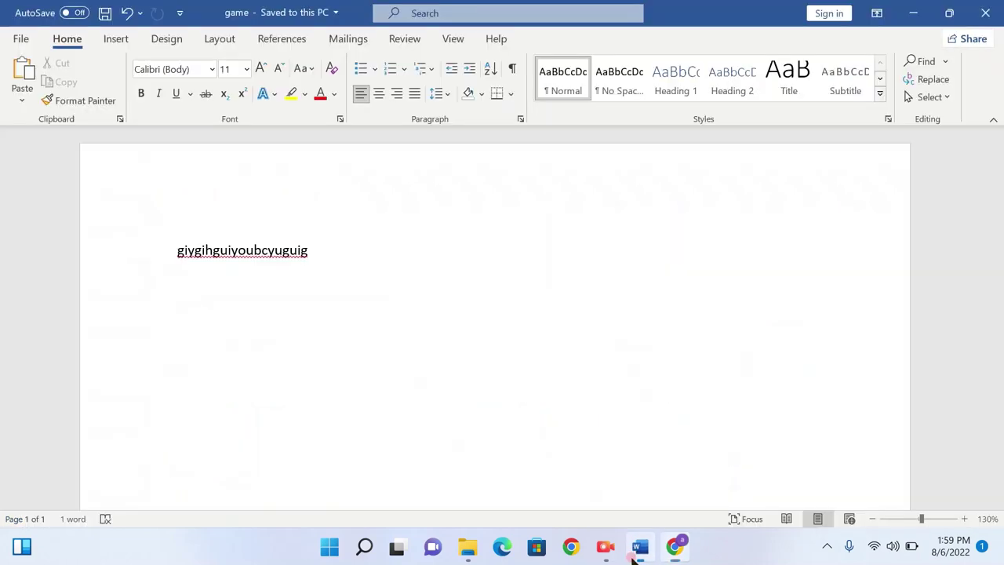
click(328, 257)
key(Return)
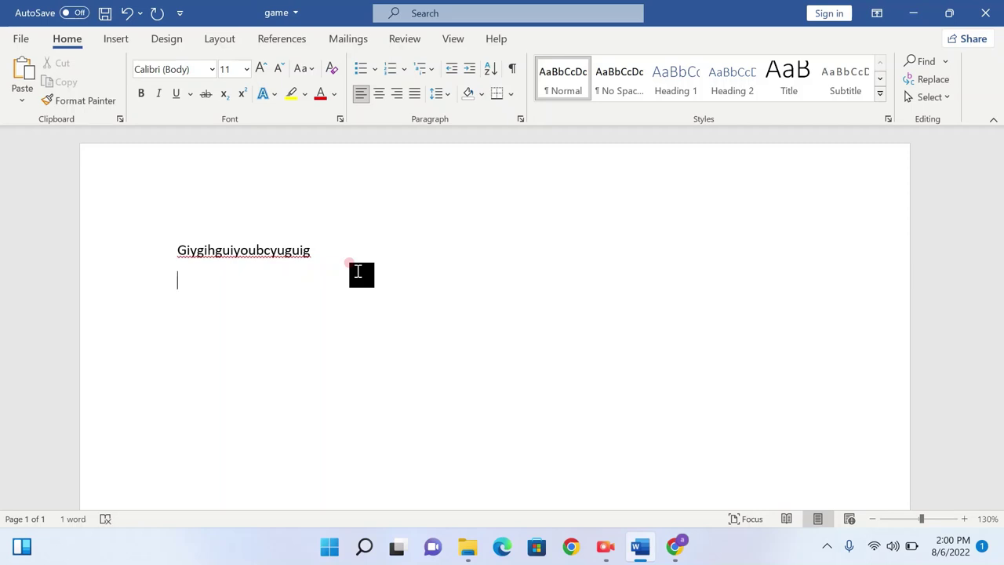
key(ctrl+v)
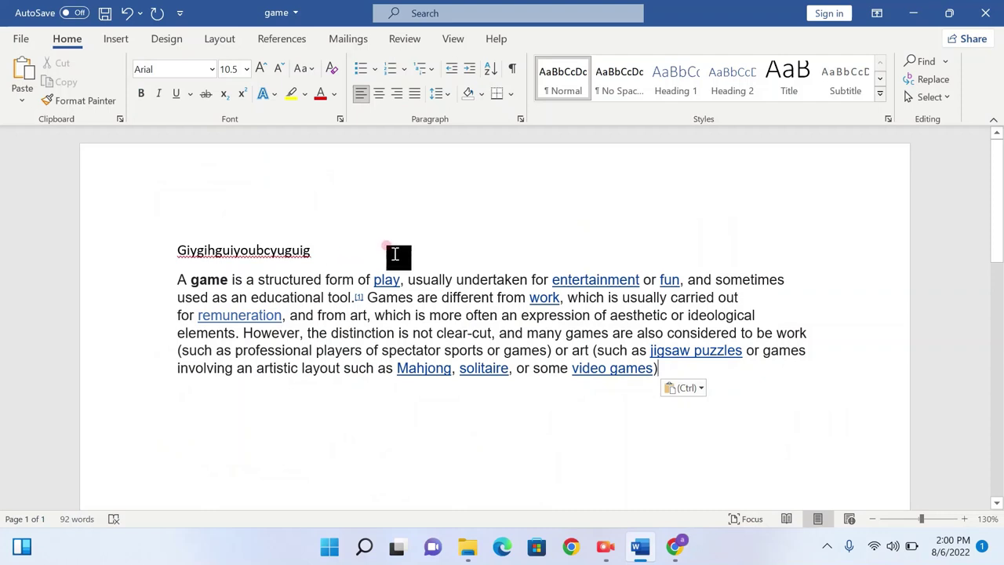
click(701, 390)
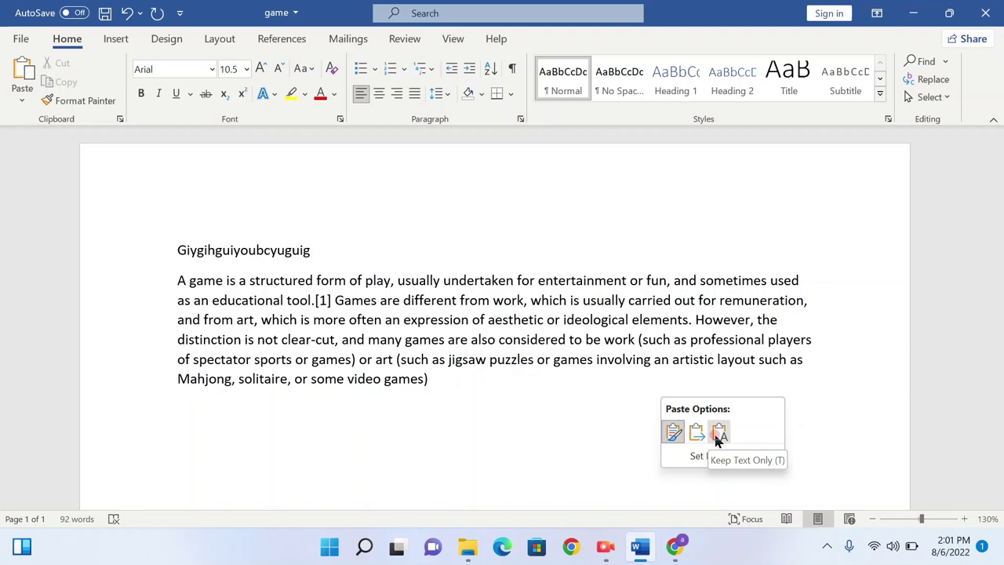
Keep the pasted paragraph as text only, then select the whole paragraph.
click(717, 434)
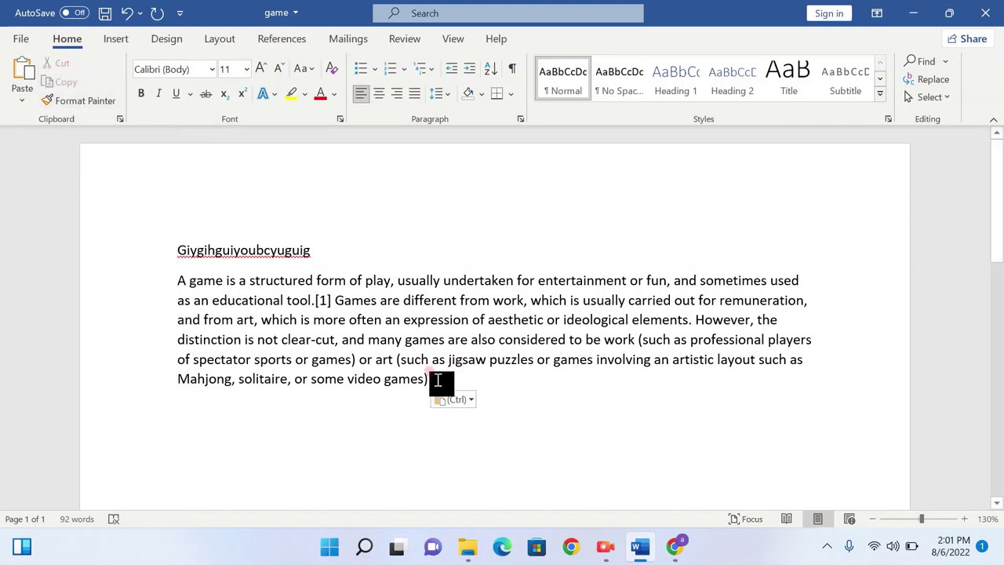
mouse_move(439, 381)
mouse_down()
mouse_move(189, 279)
mouse_move(179, 284)
mouse_up()
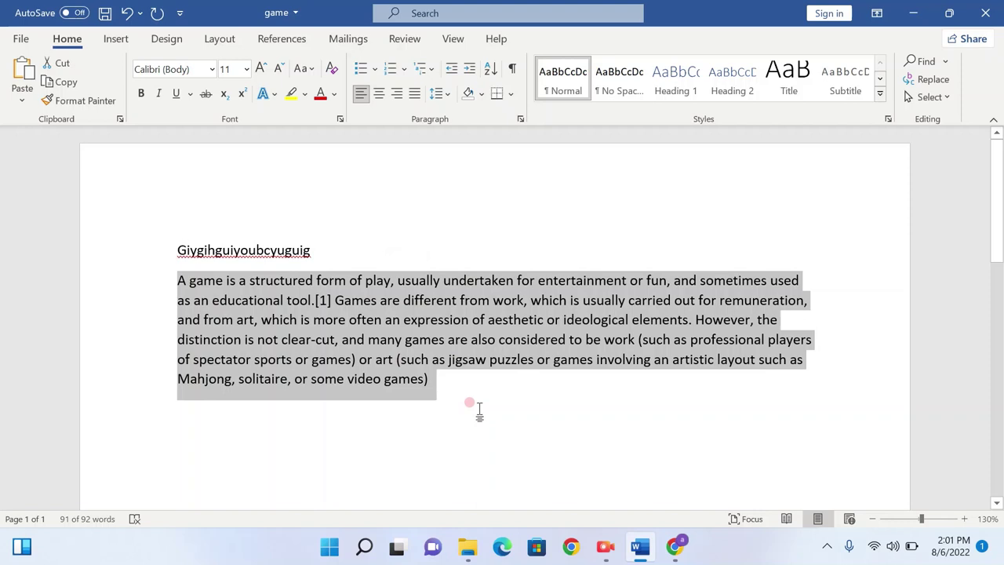
Delete the pasted paragraph and insert an empty line above the placeholder line.
key(Delete)
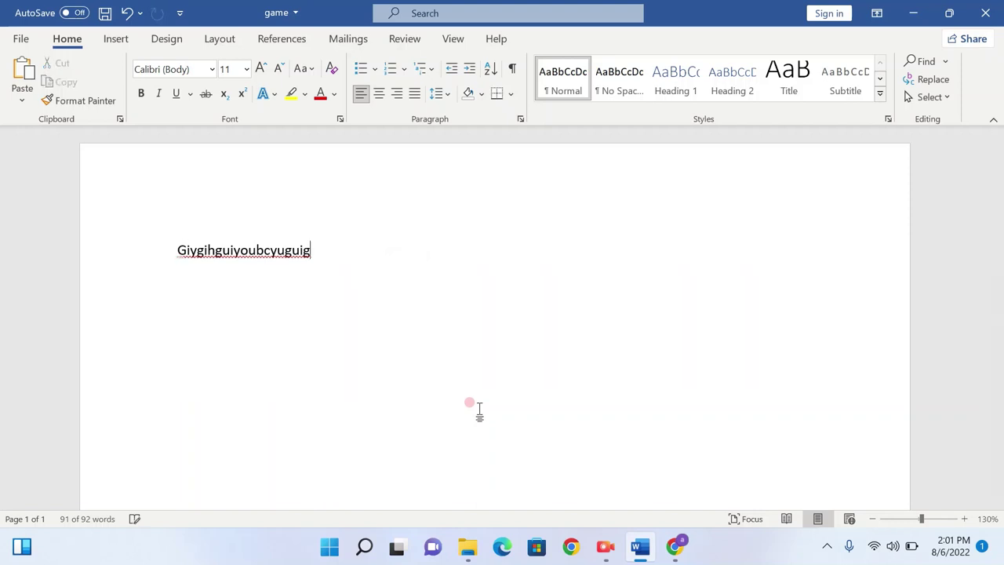
drag(172, 233, 180, 241)
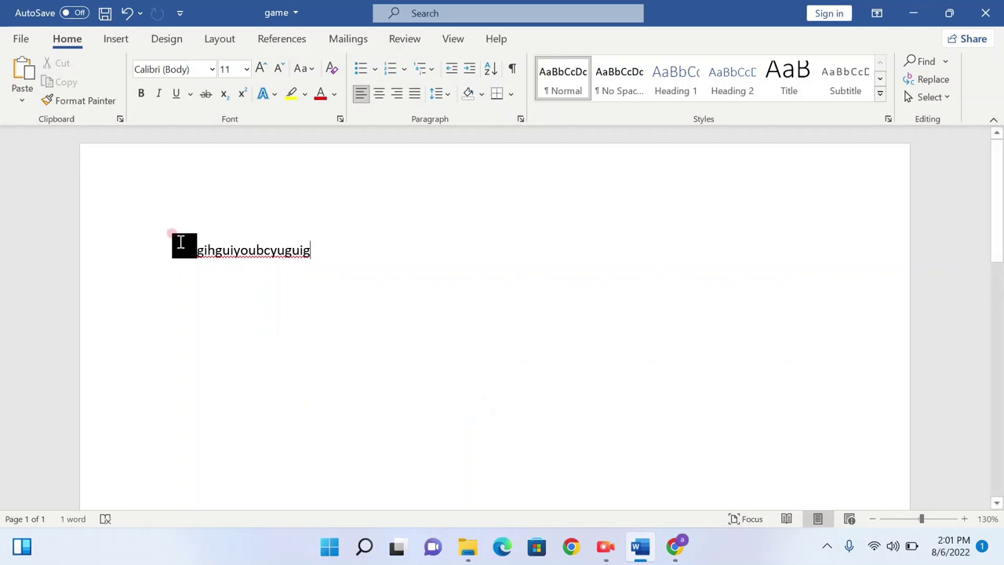
key(Return)
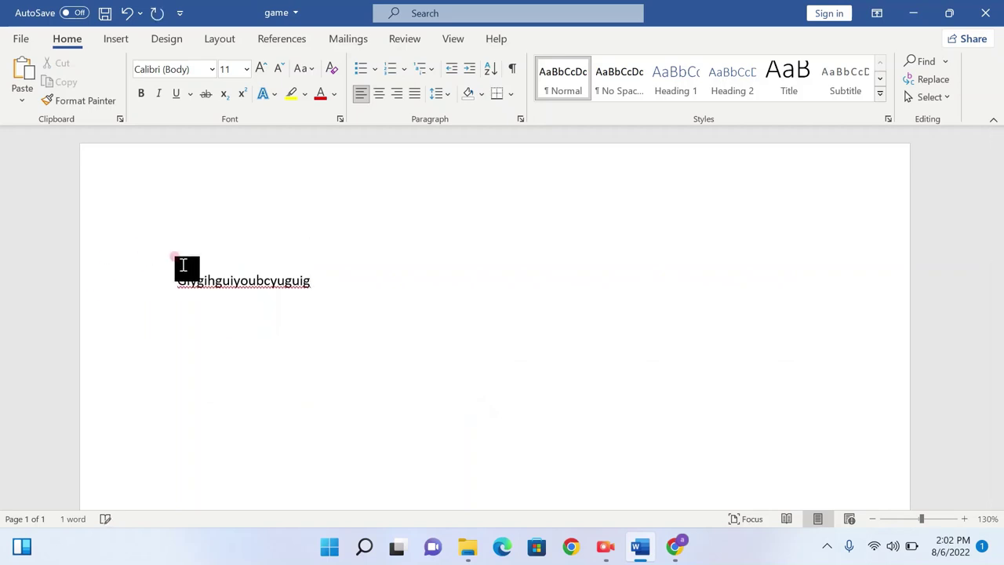
key(BackSpace)
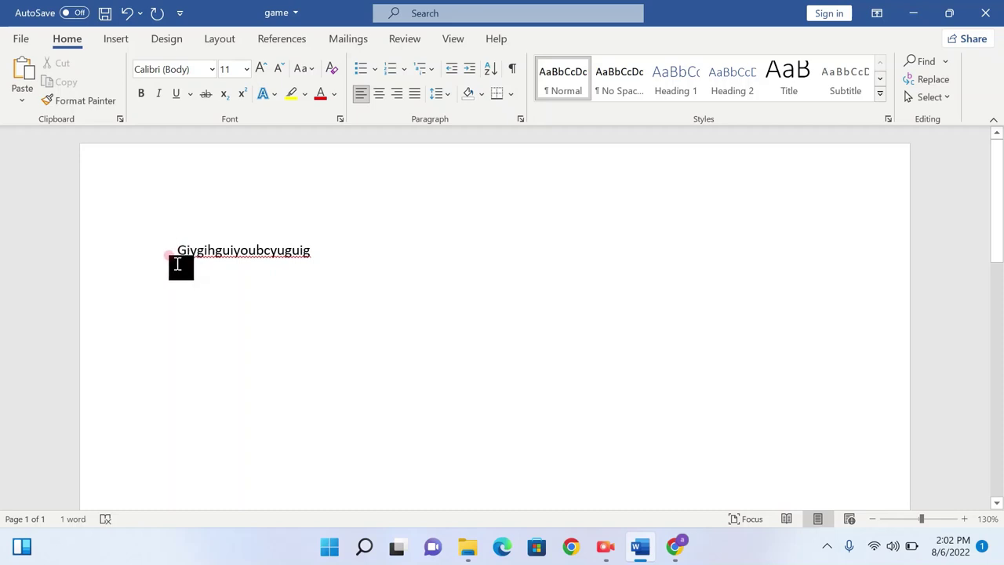
key(Return)
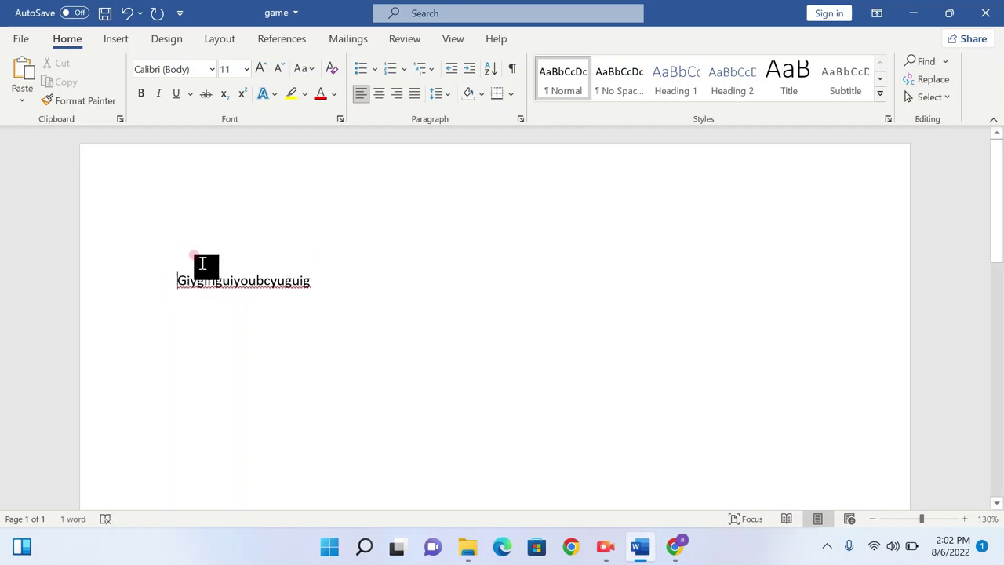
Paste the definition on that empty line using Keep Text Only, then select it.
click(201, 255)
right_click(201, 255)
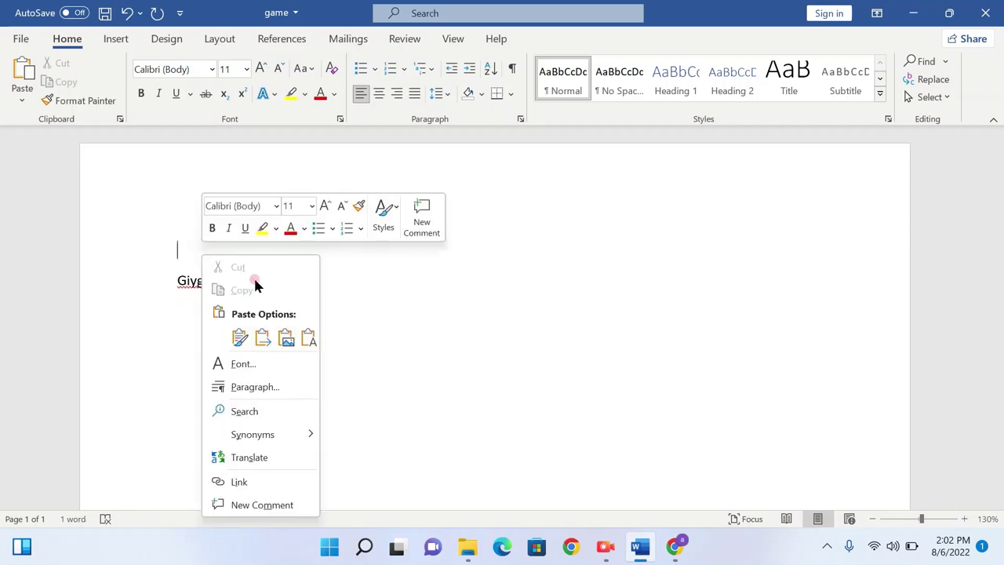
click(306, 337)
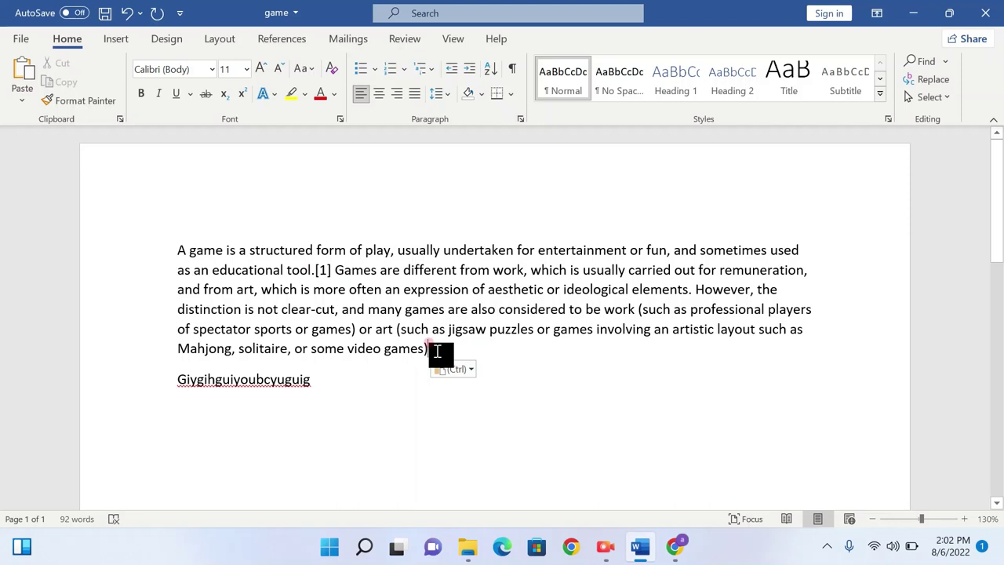
mouse_move(427, 350)
mouse_down()
mouse_move(345, 336)
mouse_move(181, 258)
mouse_up()
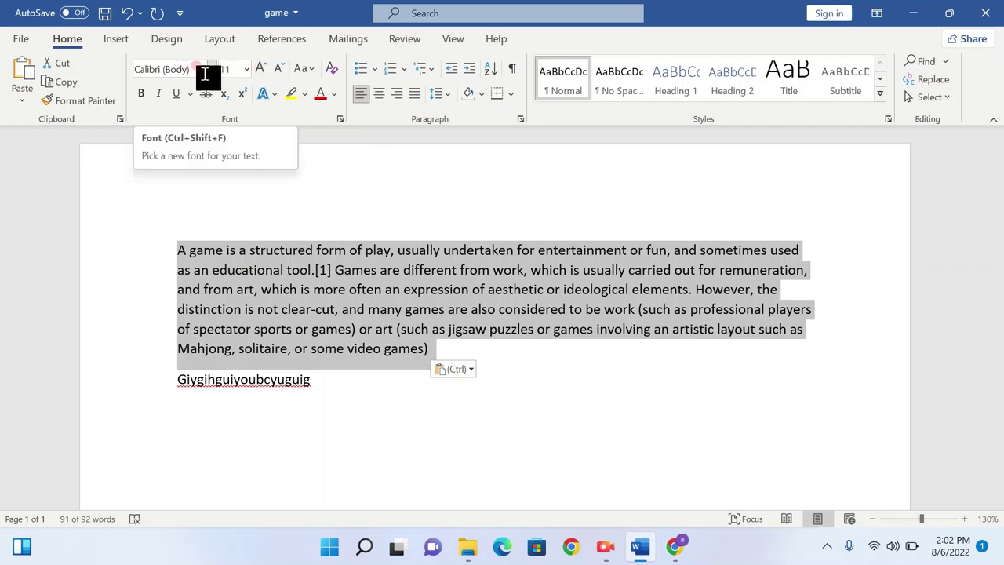
Resize the selected definition paragraph from 11 pt to 12 pt.
click(246, 72)
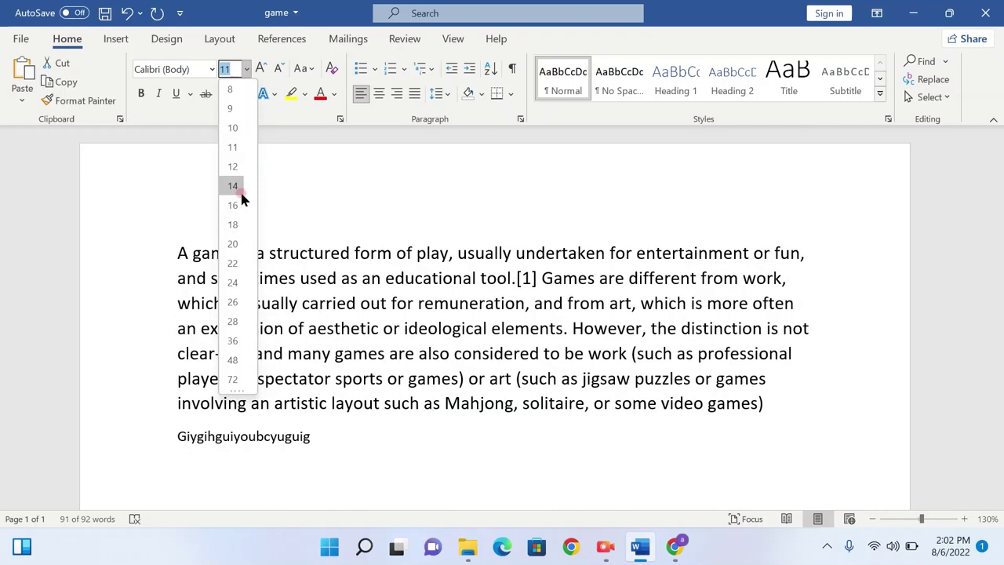
click(233, 186)
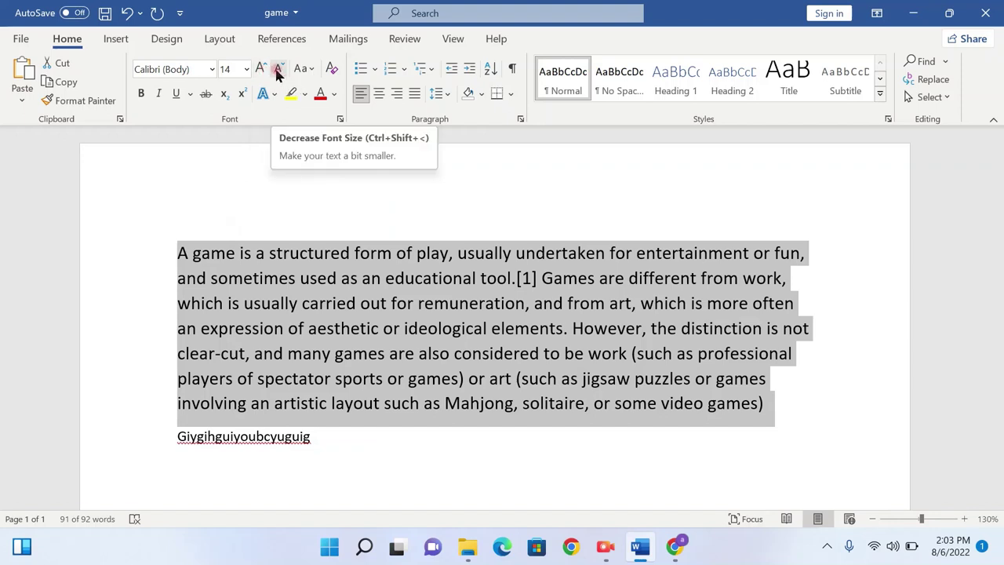
click(276, 69)
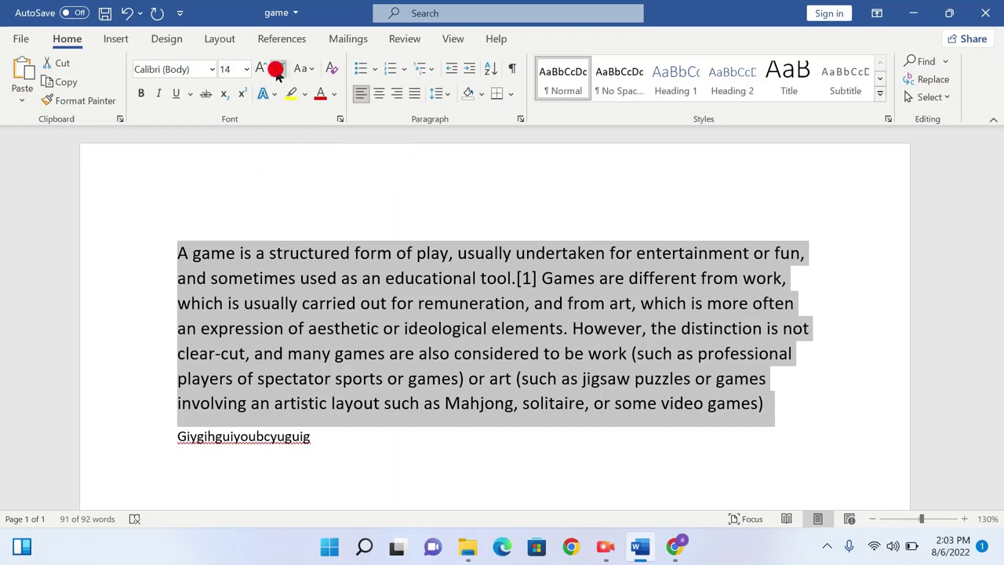
click(276, 70)
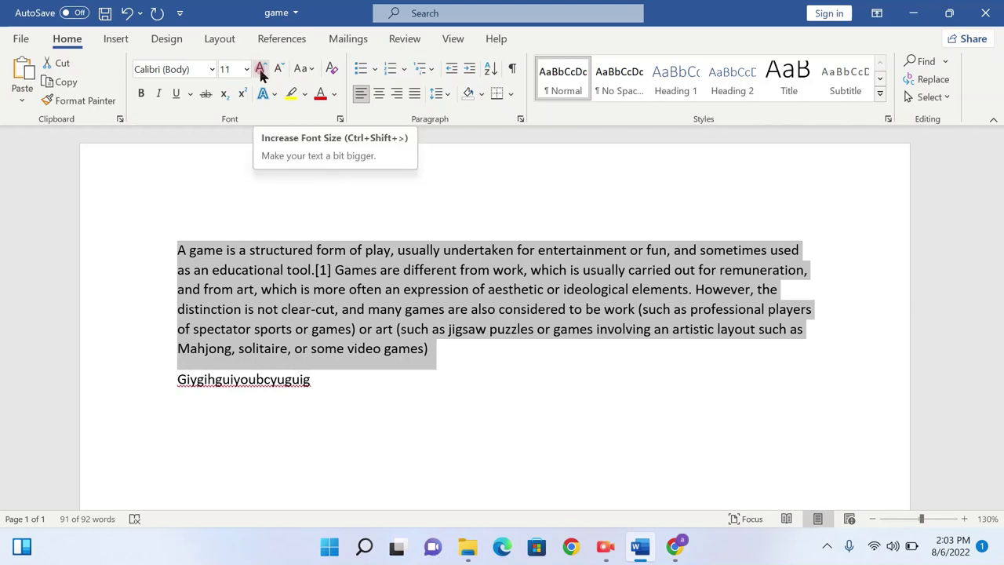
click(261, 71)
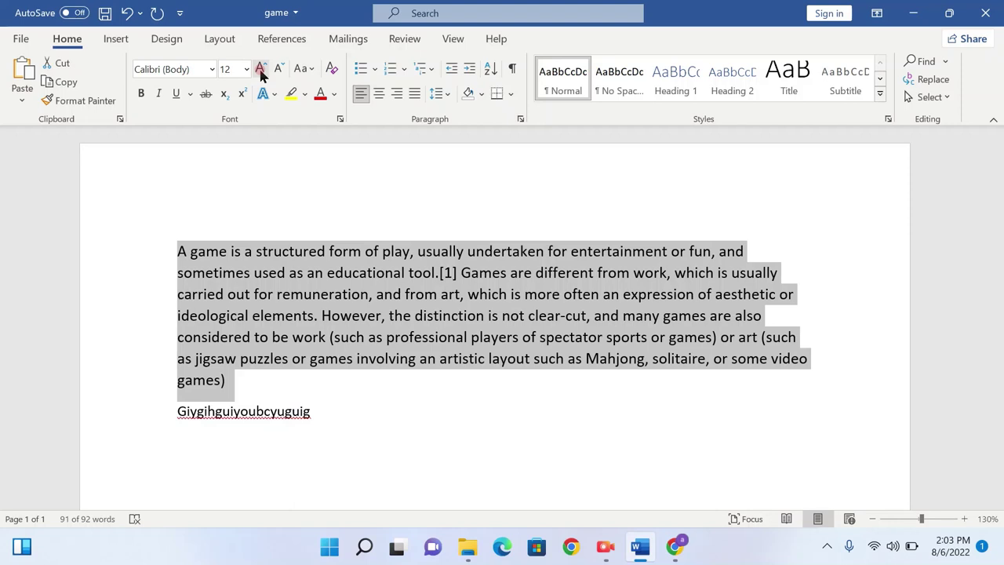
Change the definition paragraph's font to Arial and deselect it.
click(211, 69)
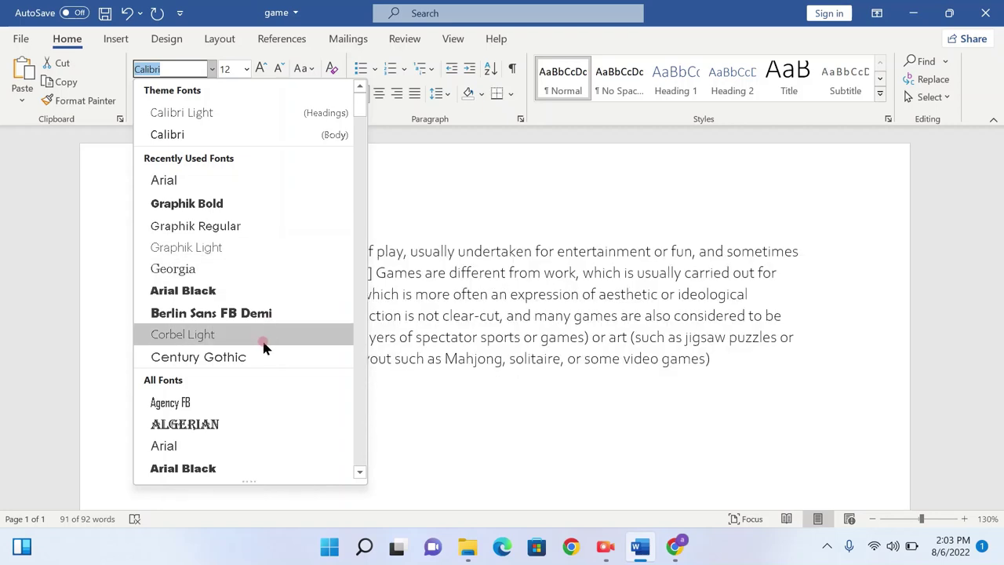
click(232, 192)
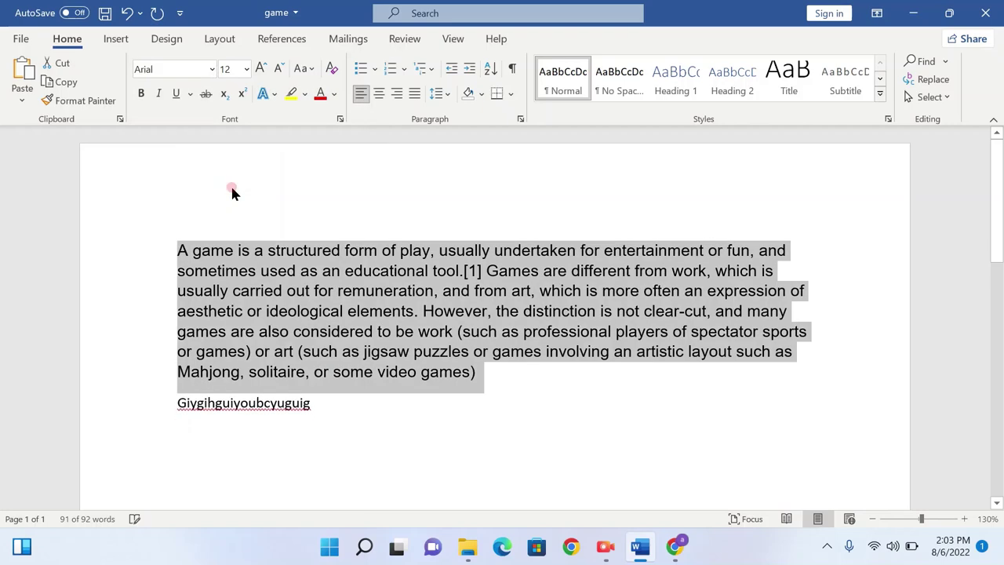
click(511, 391)
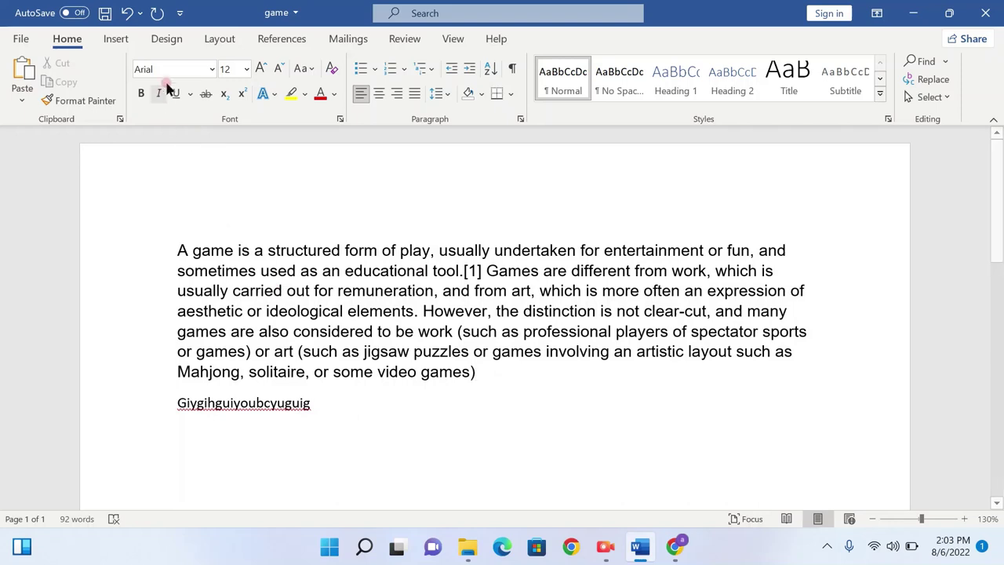
click(310, 69)
Add a new top line reading 'Game:' above the definition and select it.
click(179, 251)
key(Return)
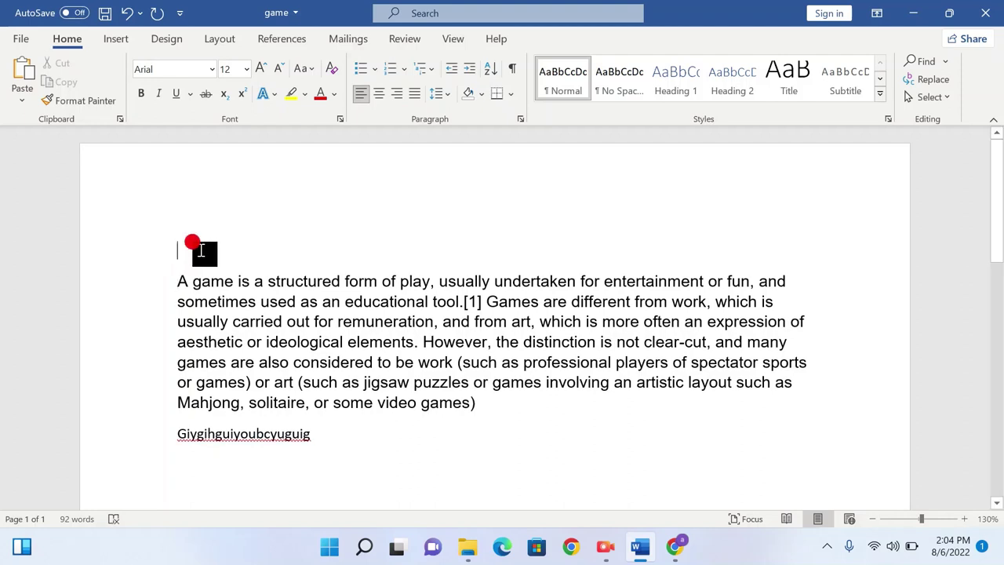
text(ga)
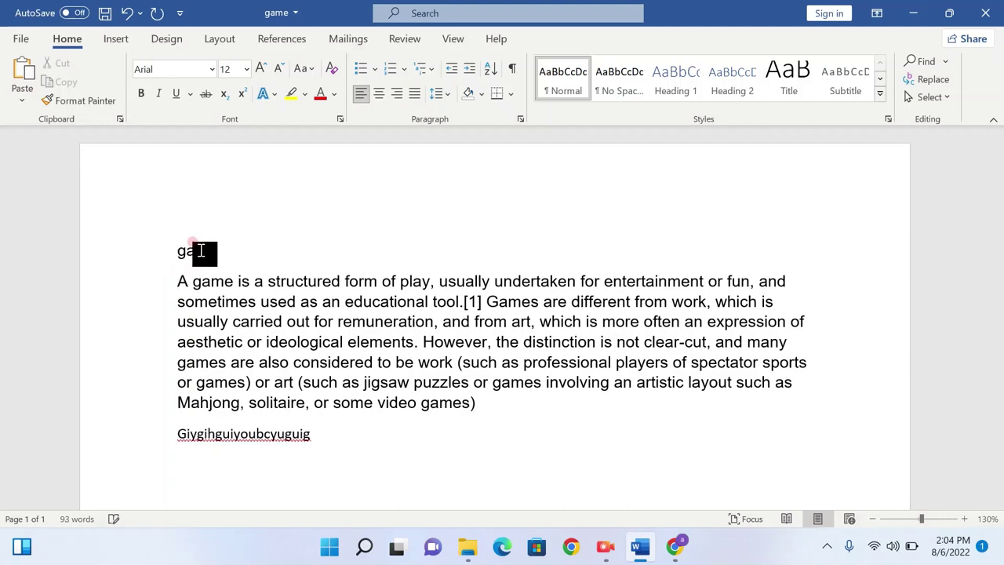
text(me )
text(:)
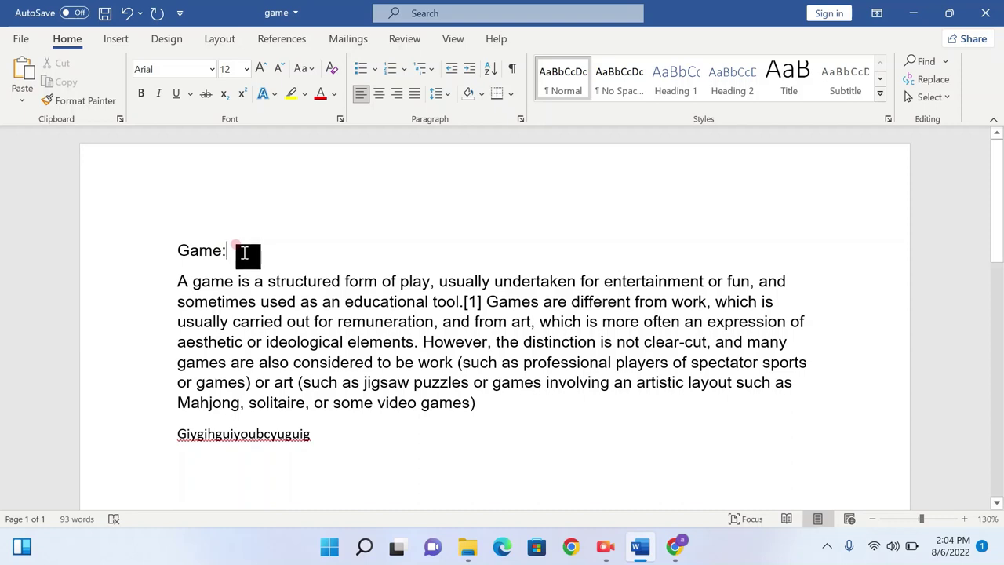
drag(244, 253, 180, 255)
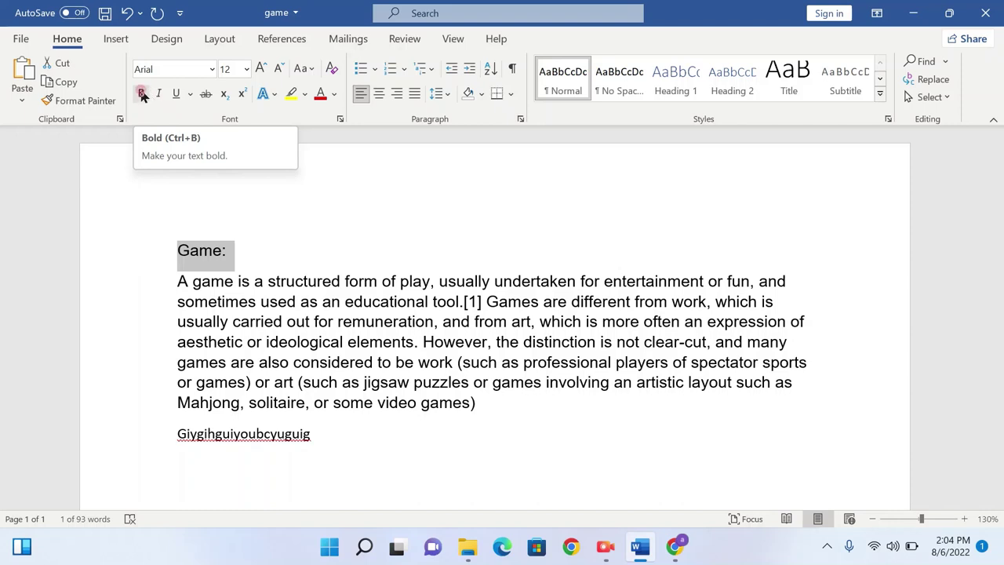
Make the Game: heading bold, enlarge it to 18 pt and underline it.
click(143, 95)
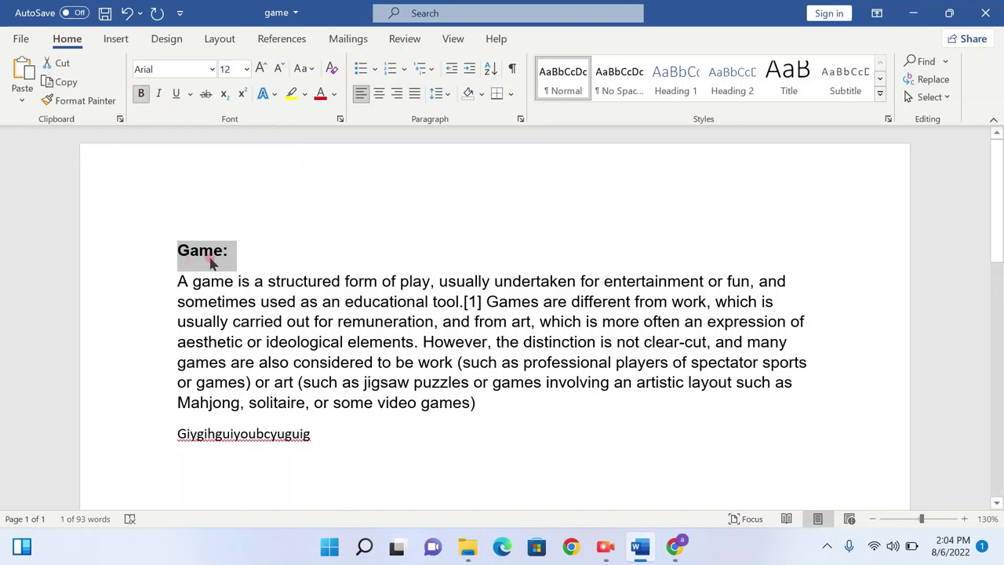
click(274, 266)
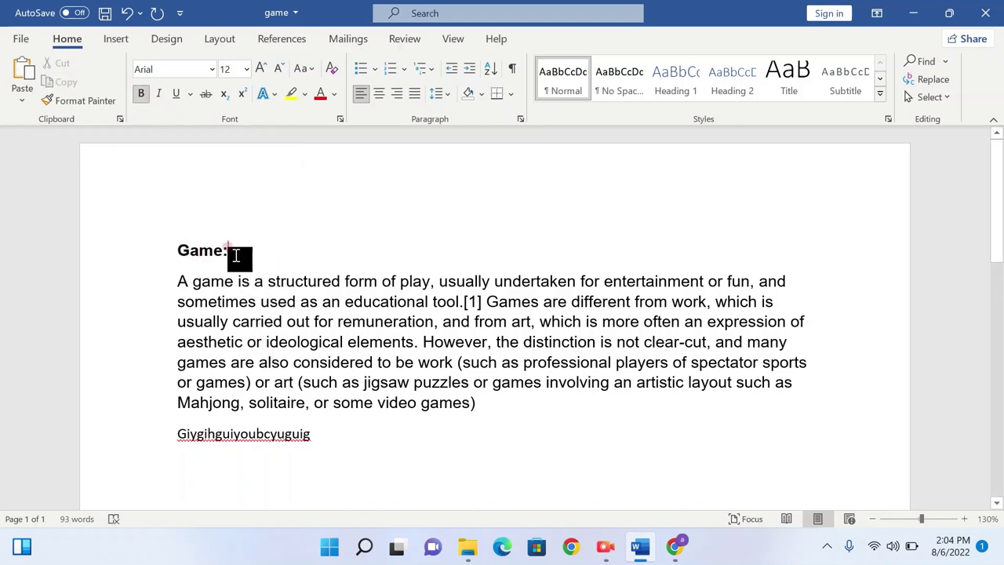
drag(235, 255, 192, 257)
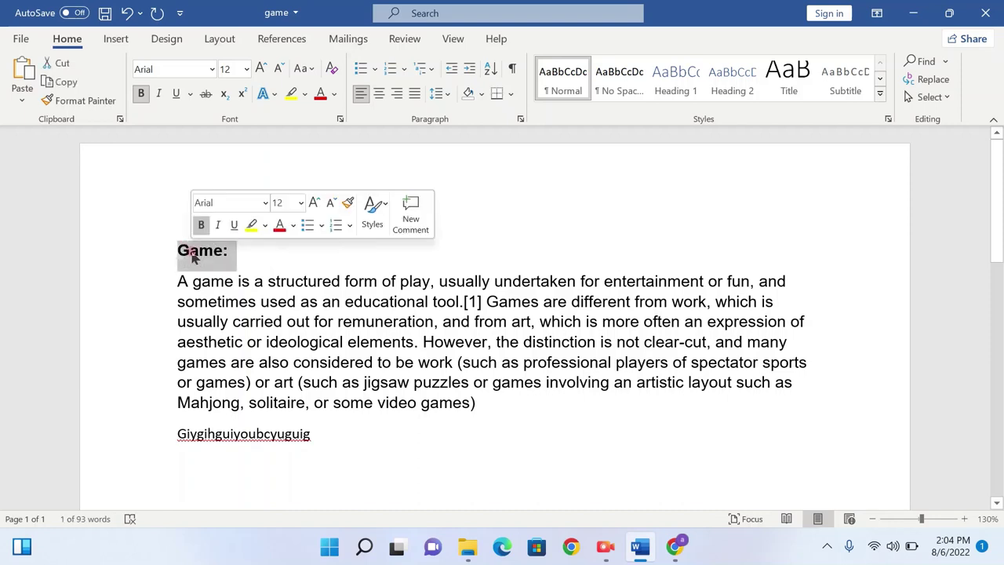
click(141, 95)
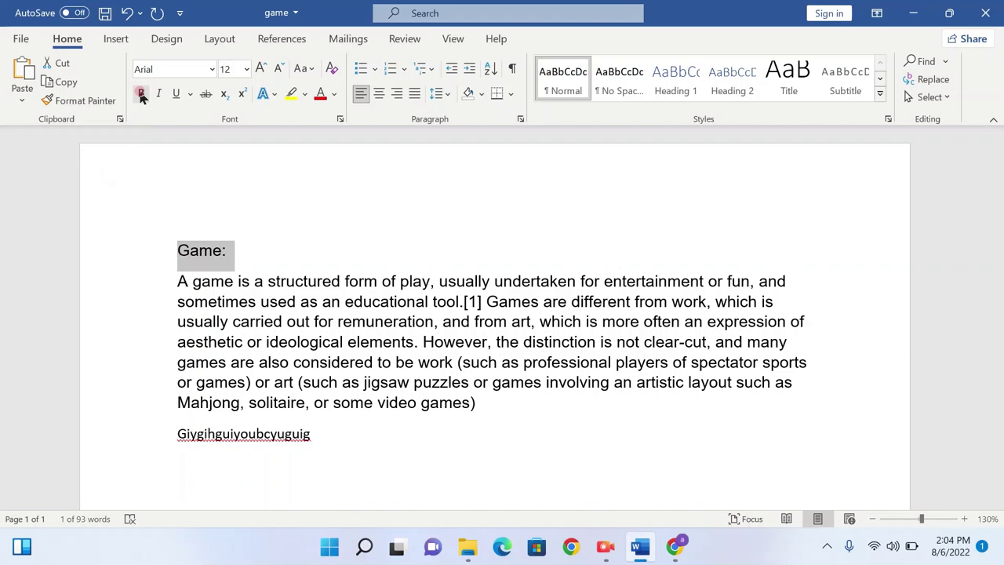
click(142, 94)
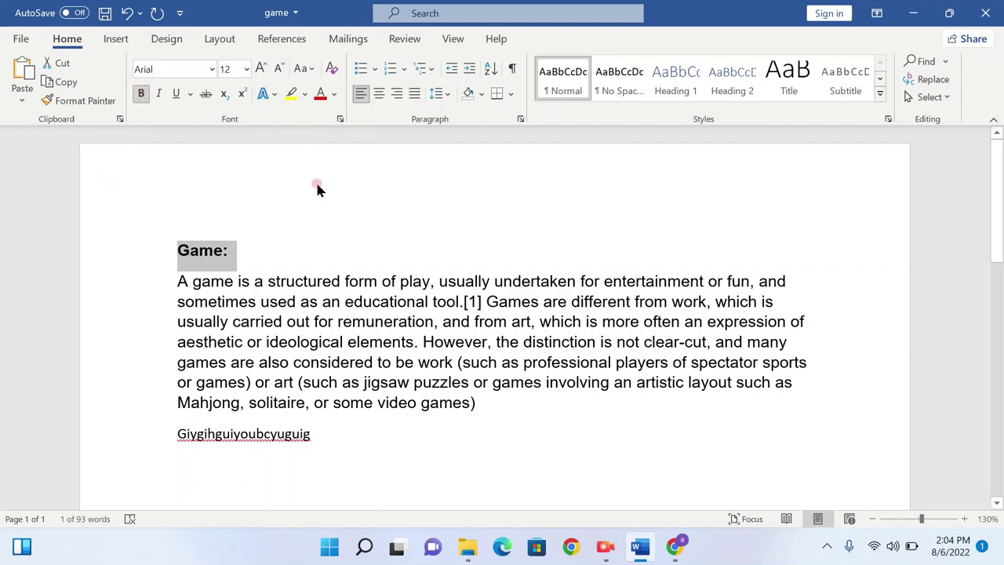
click(262, 67)
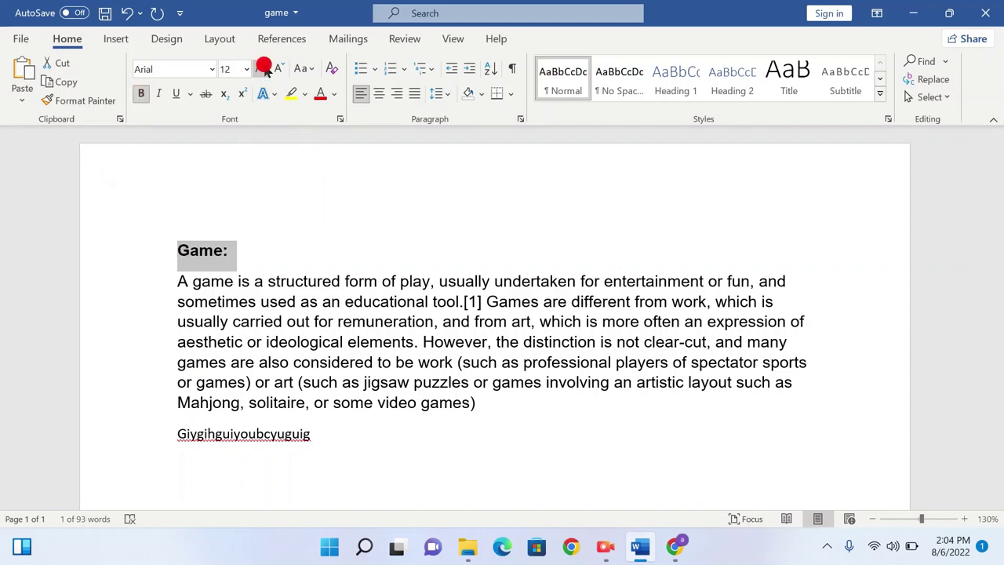
click(262, 68)
click(262, 67)
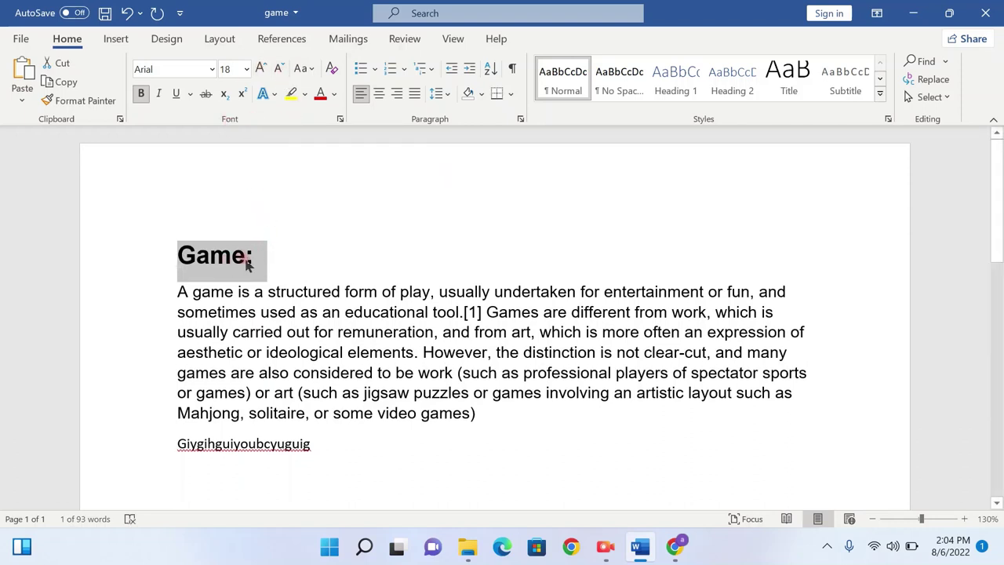
click(177, 94)
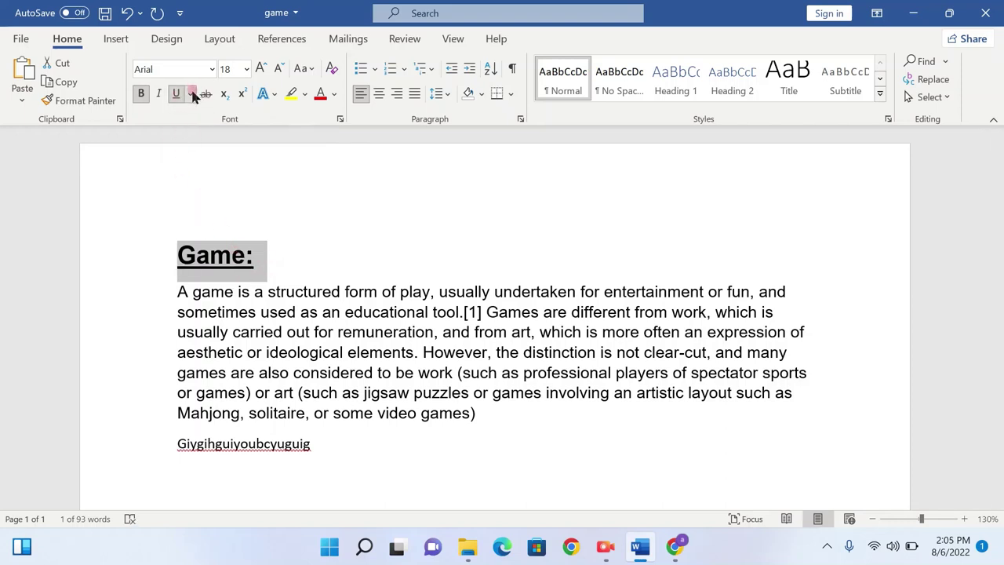
Try double and dotted underline styles on the Game: heading.
click(192, 94)
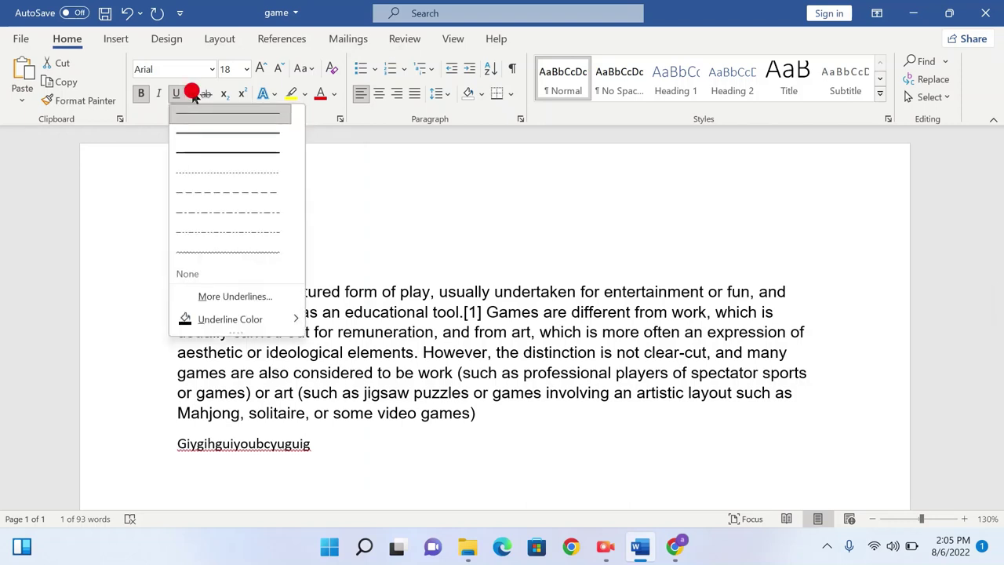
click(199, 139)
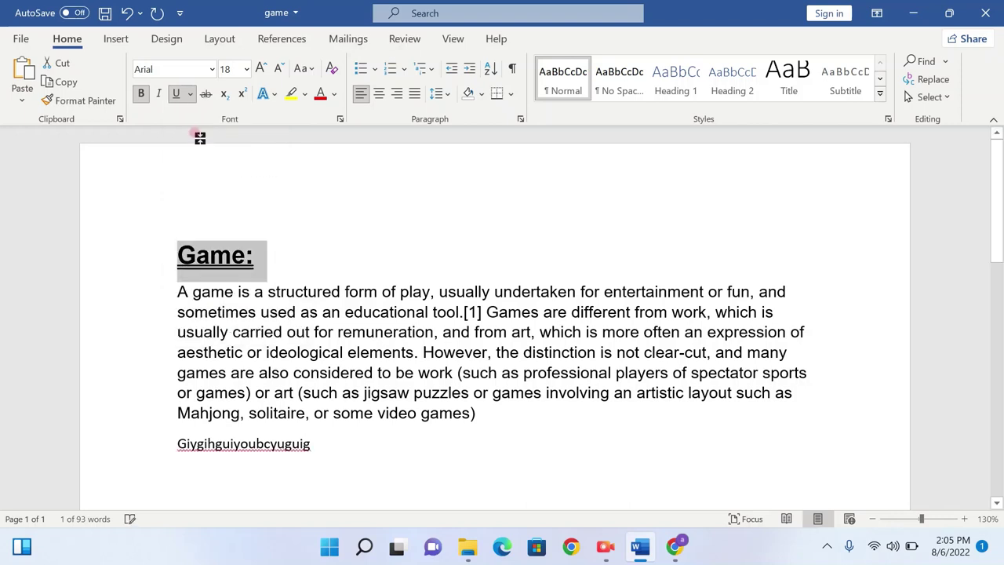
click(190, 94)
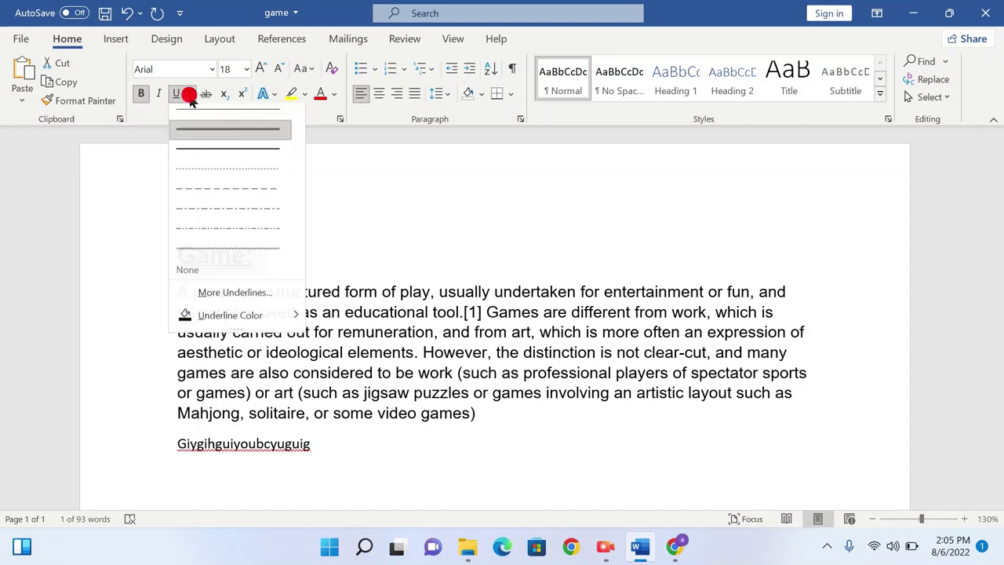
click(218, 181)
triple_click(234, 205)
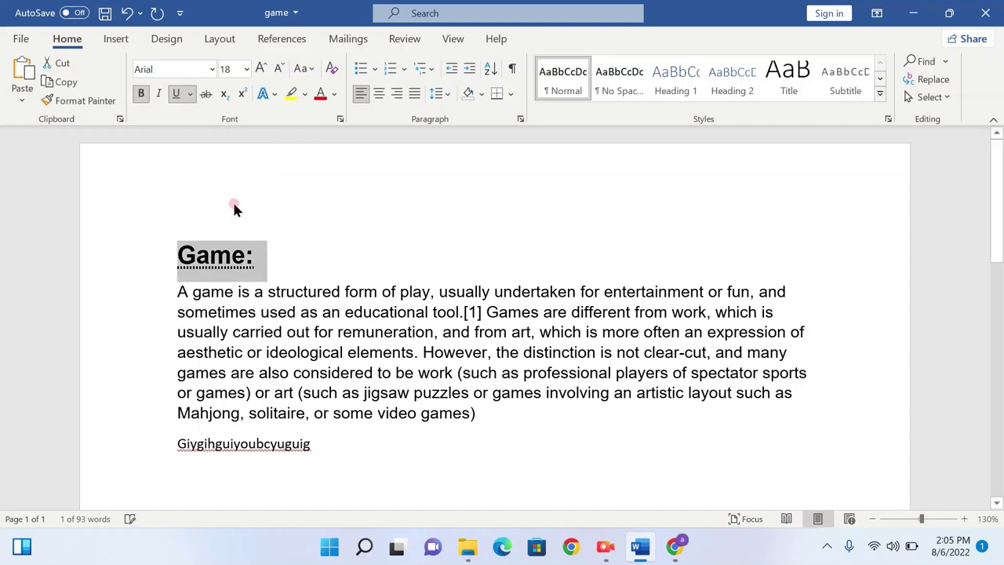
click(179, 93)
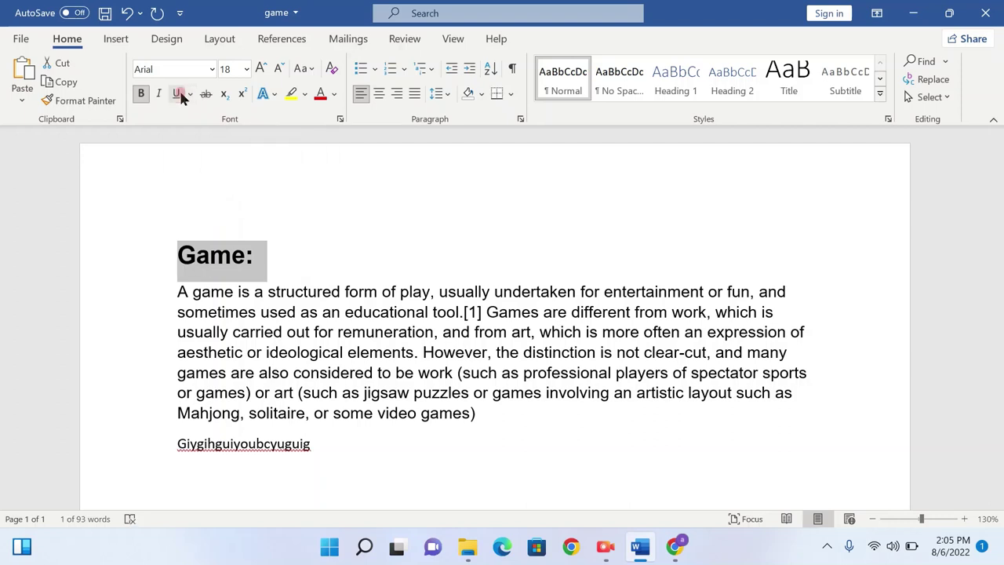
click(179, 94)
Switch the Game: heading to a plain single underline and reselect it.
click(191, 95)
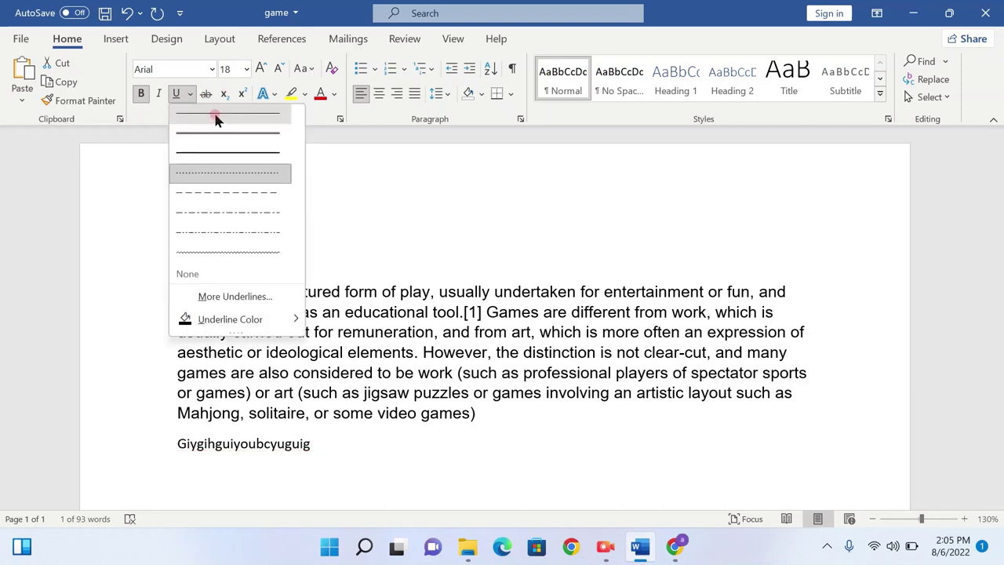
click(217, 119)
click(371, 259)
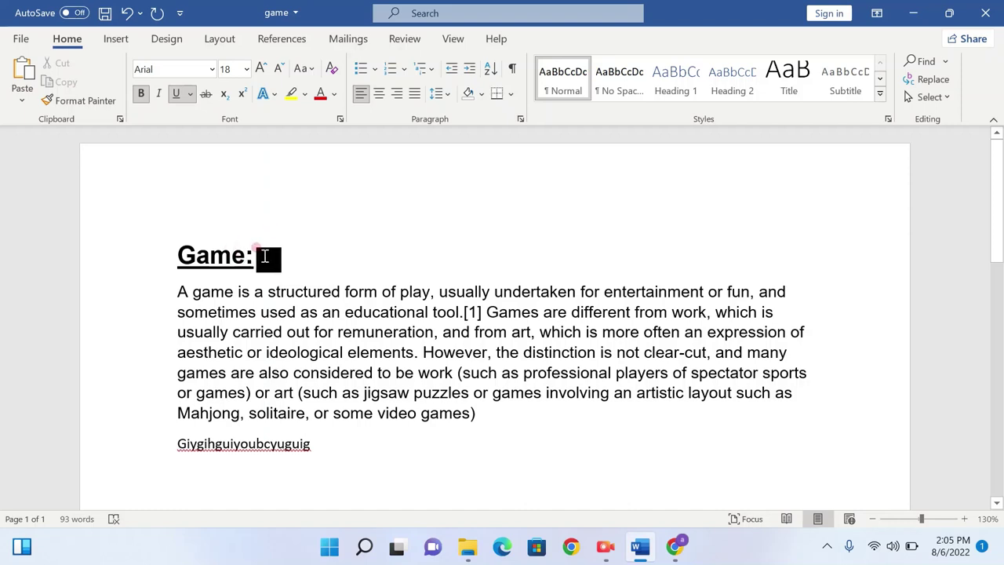
drag(265, 257, 181, 258)
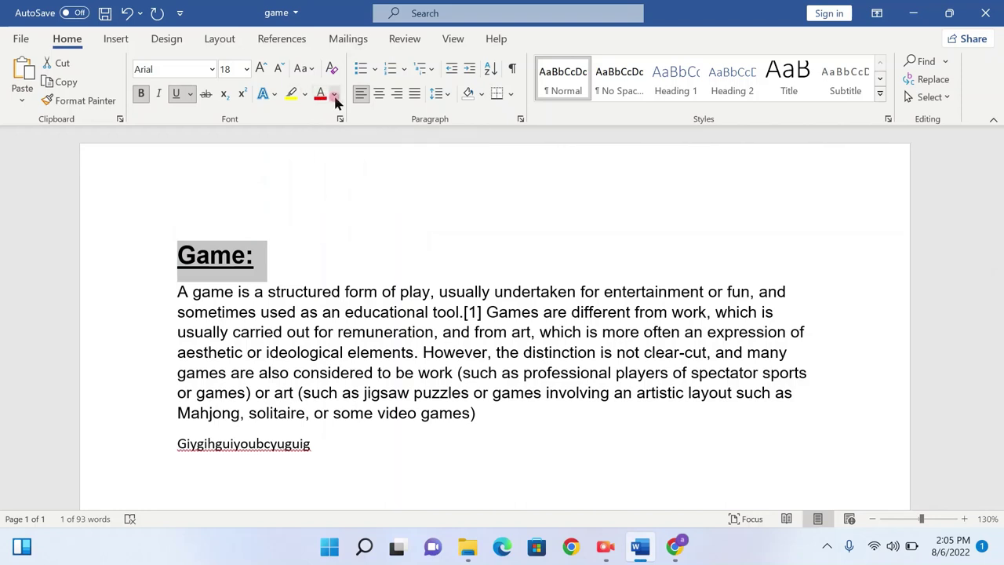
Colour the Game: heading dark blue from the Font Color theme colours.
click(334, 95)
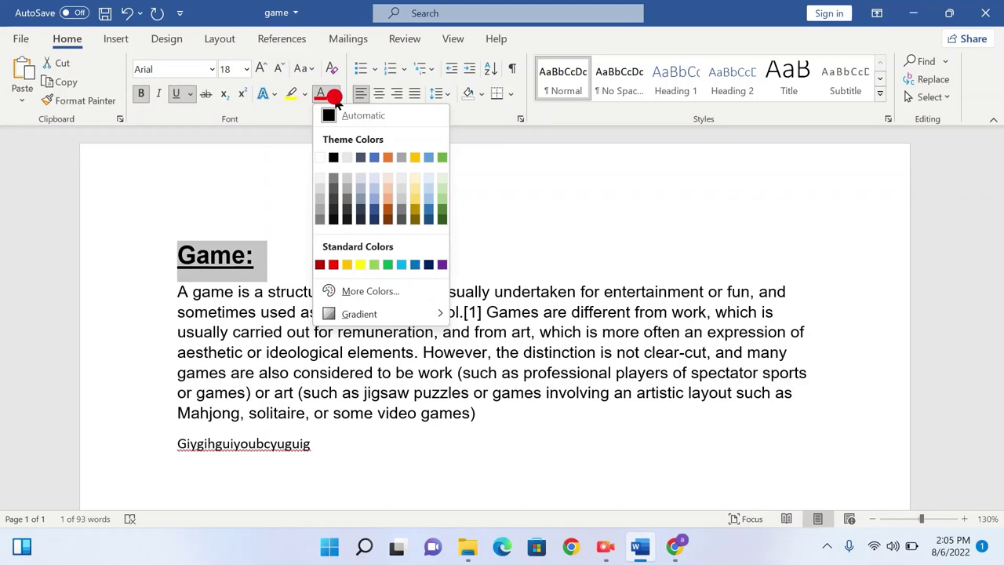
click(374, 211)
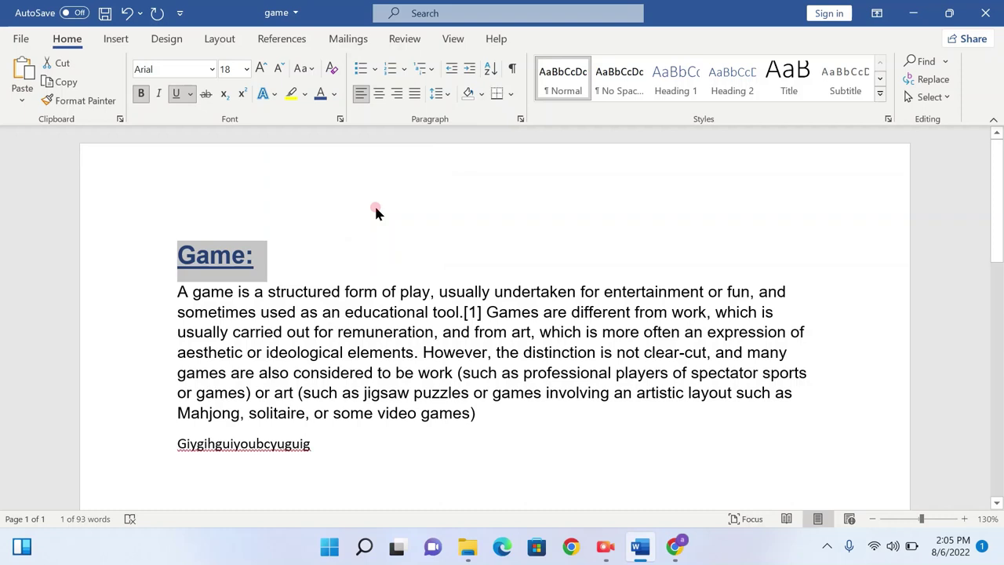
click(375, 211)
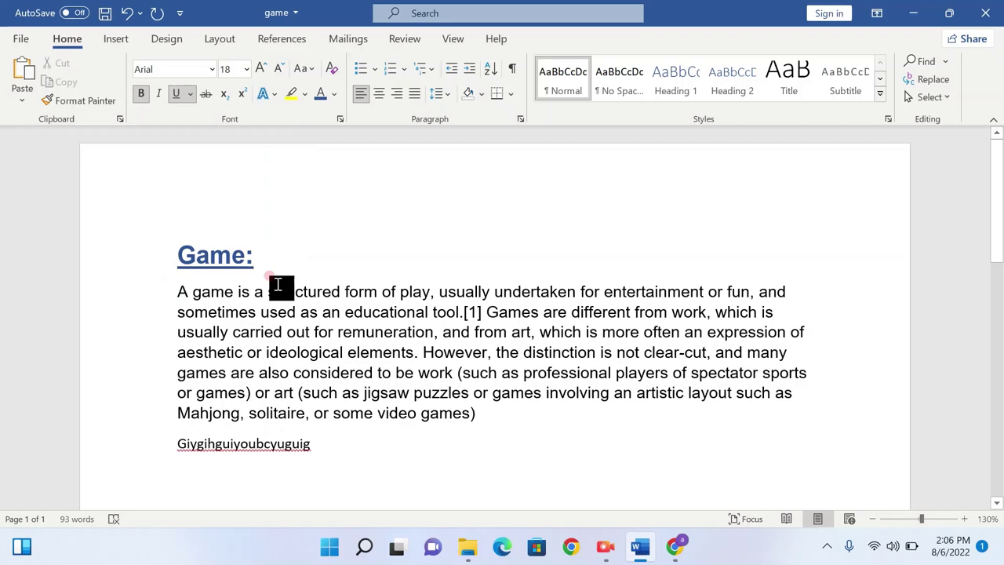
scroll(473, 432, down, 3)
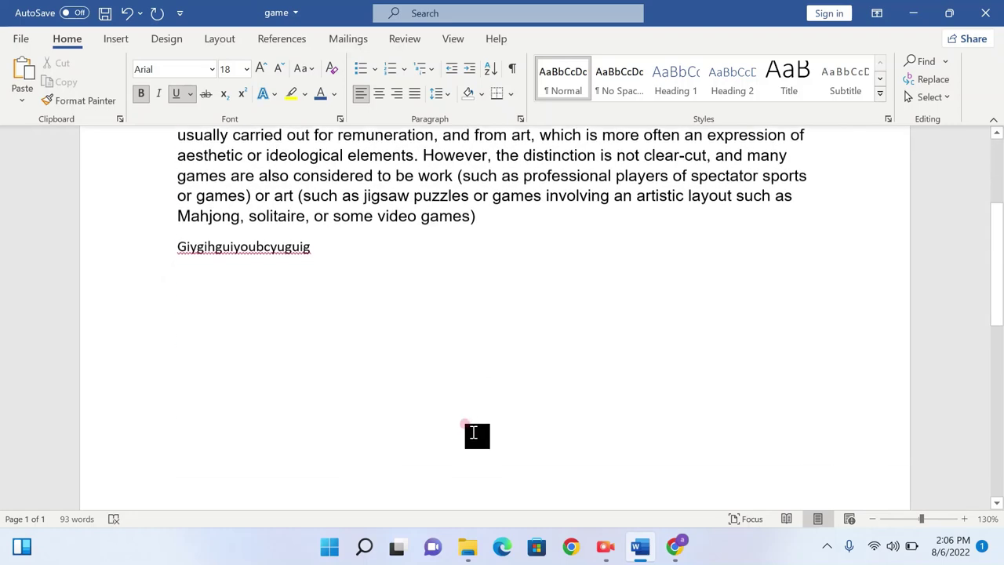
scroll(473, 432, up, 3)
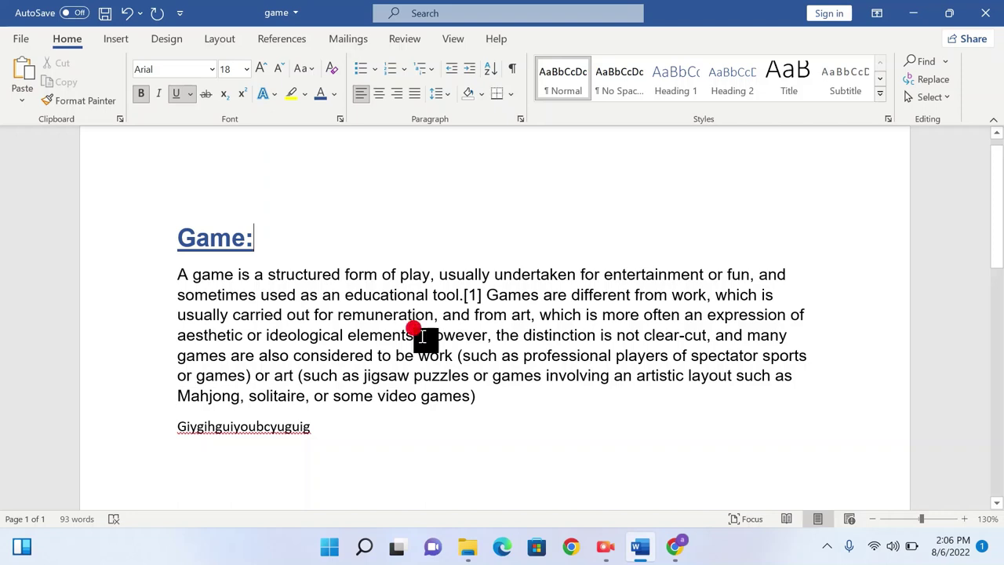
Highlight the sentence from 'However,' to 'some video games)' in yellow.
mouse_move(422, 337)
mouse_down()
mouse_move(528, 358)
mouse_move(396, 375)
mouse_up()
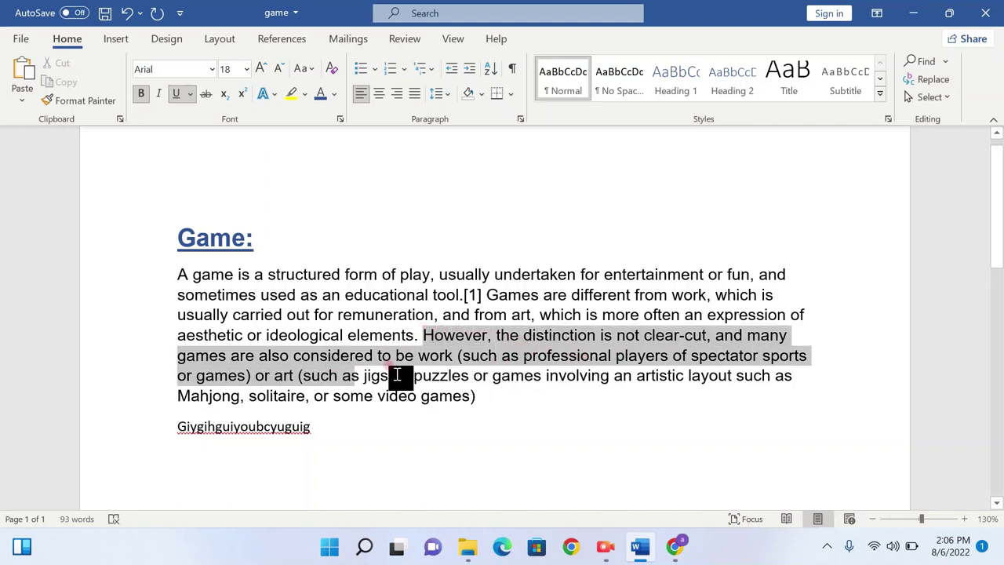
drag(397, 375, 519, 384)
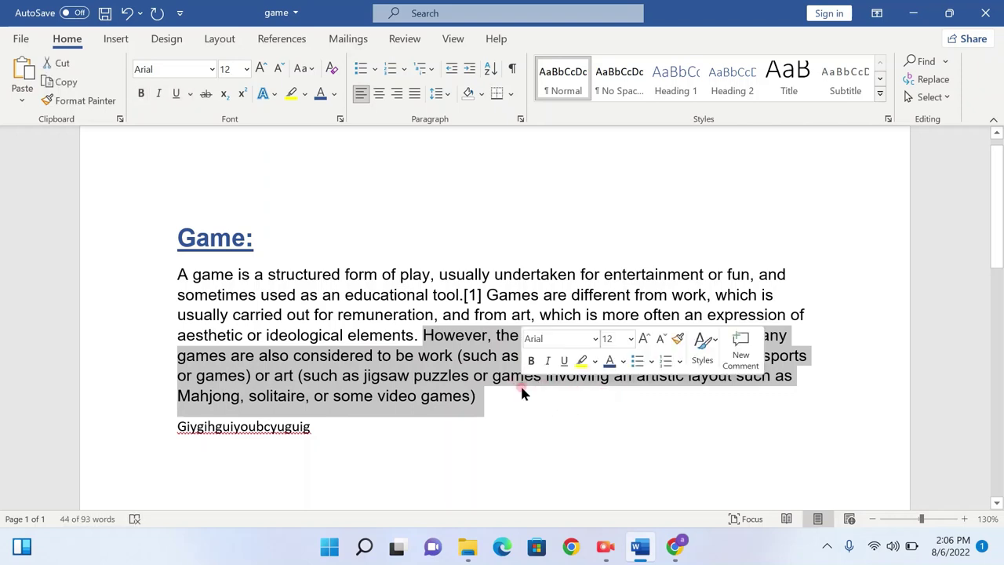
click(304, 94)
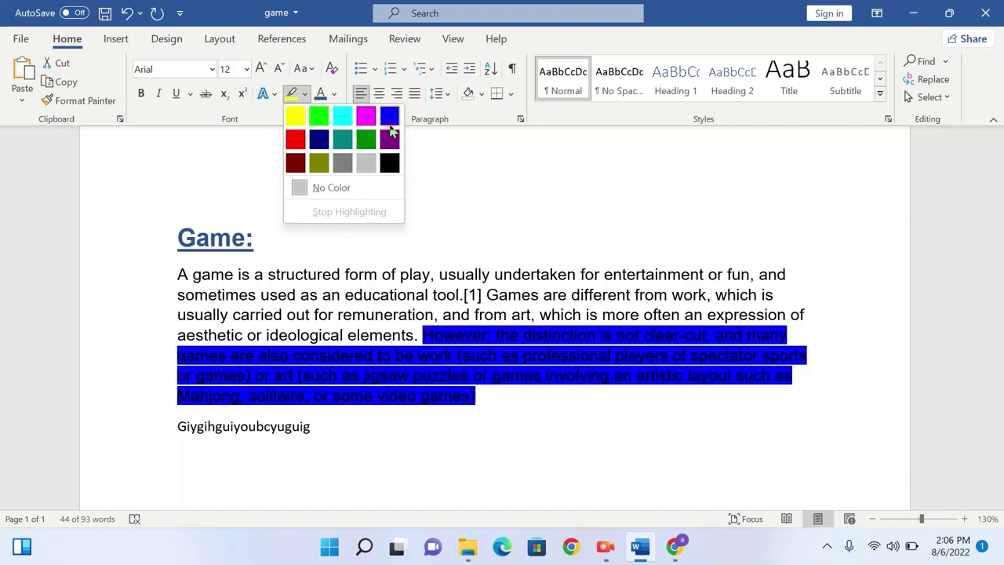
click(295, 116)
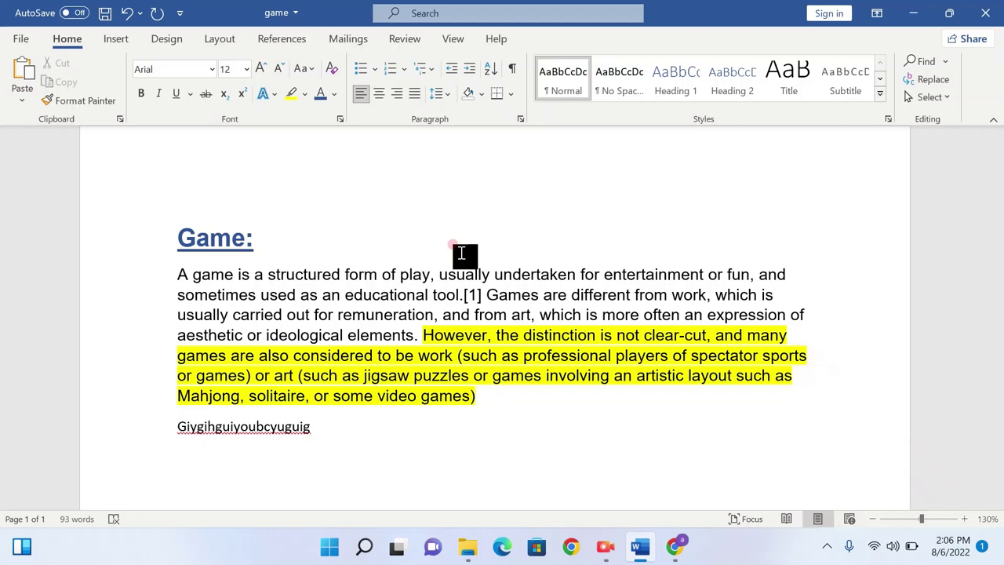
Save the game document to this PC, keeping the blue heading and yellow highlight.
key(ctrl+s)
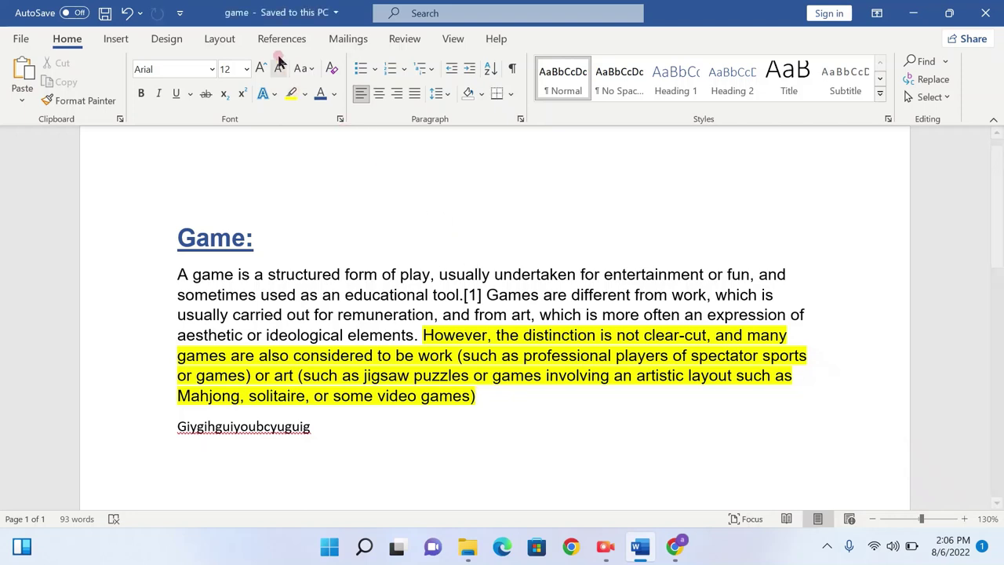